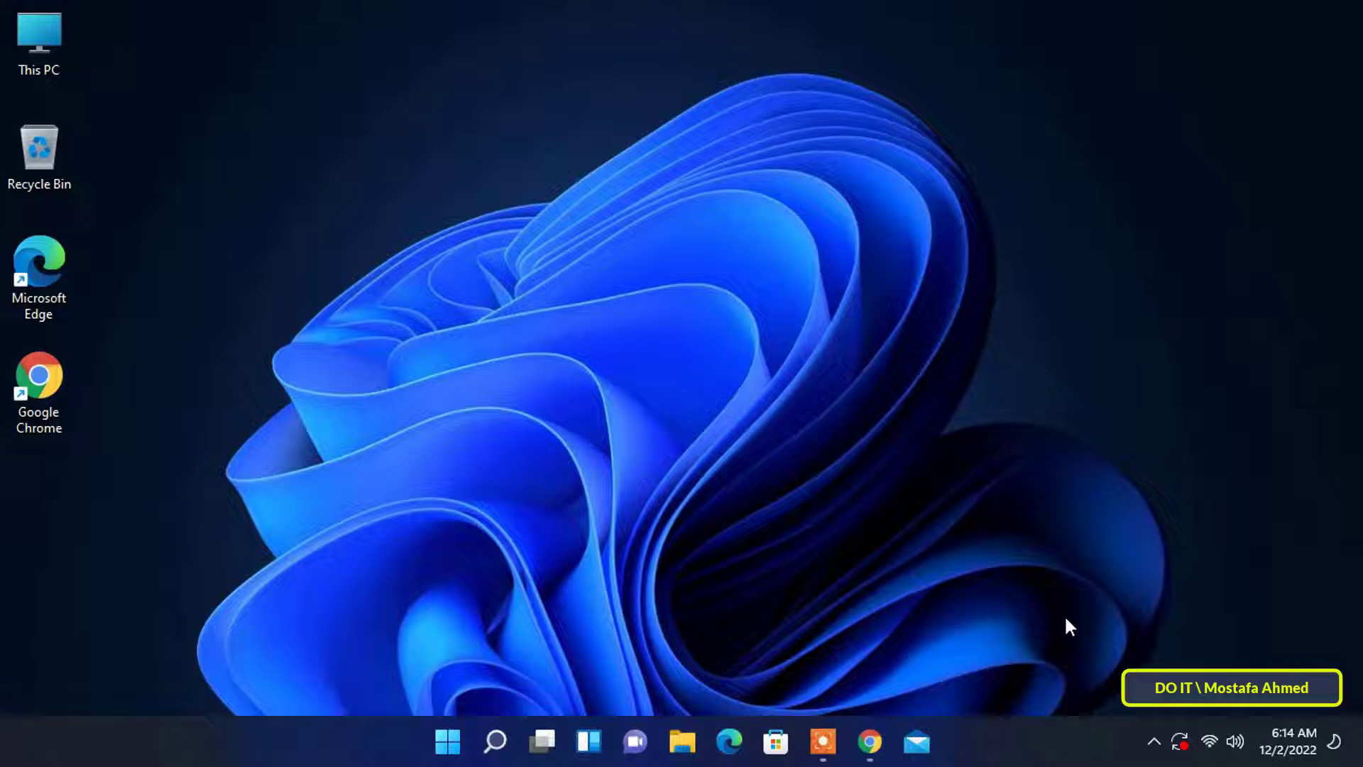
# - Bring up the PC Manager website in Chrome and scroll through its feature sections
pyautogui.click(871, 742)
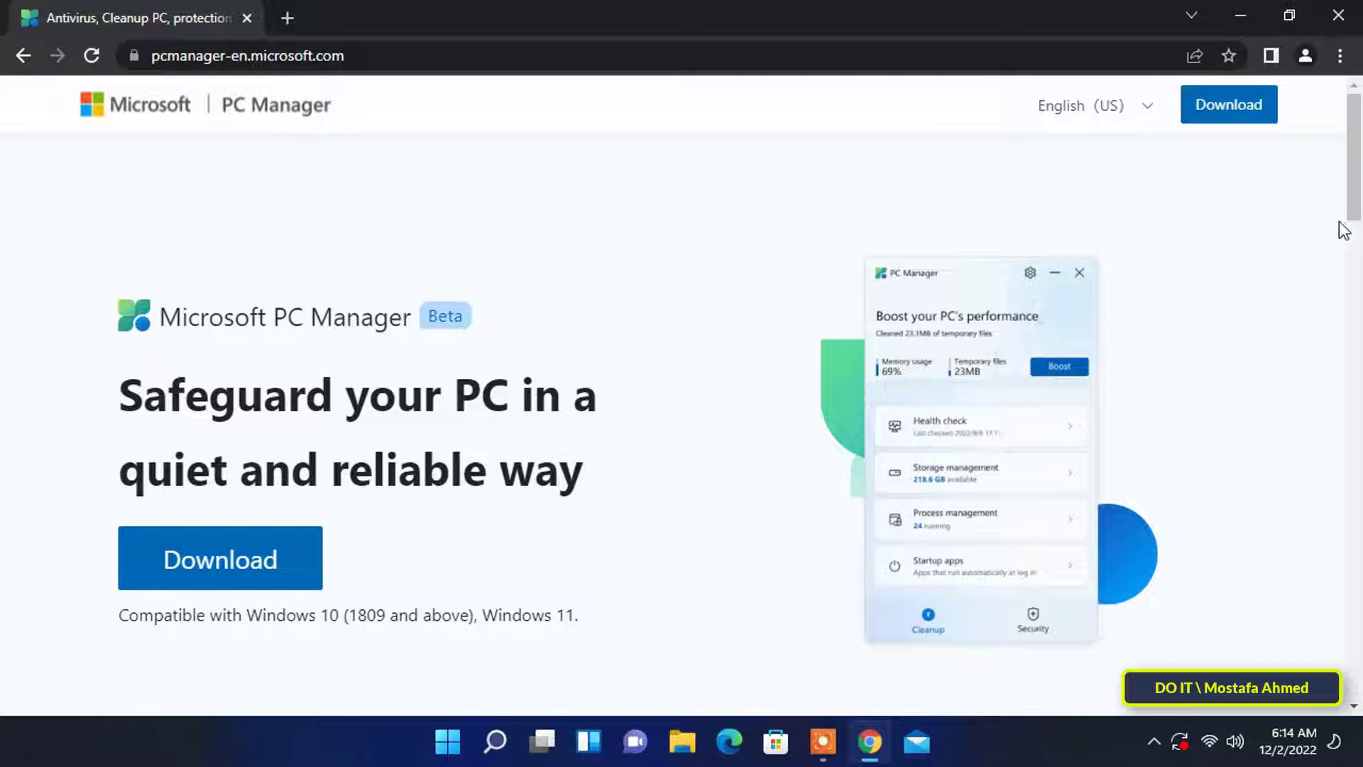
pyautogui.moveTo(1353, 192); pyautogui.dragTo(1361, 463)
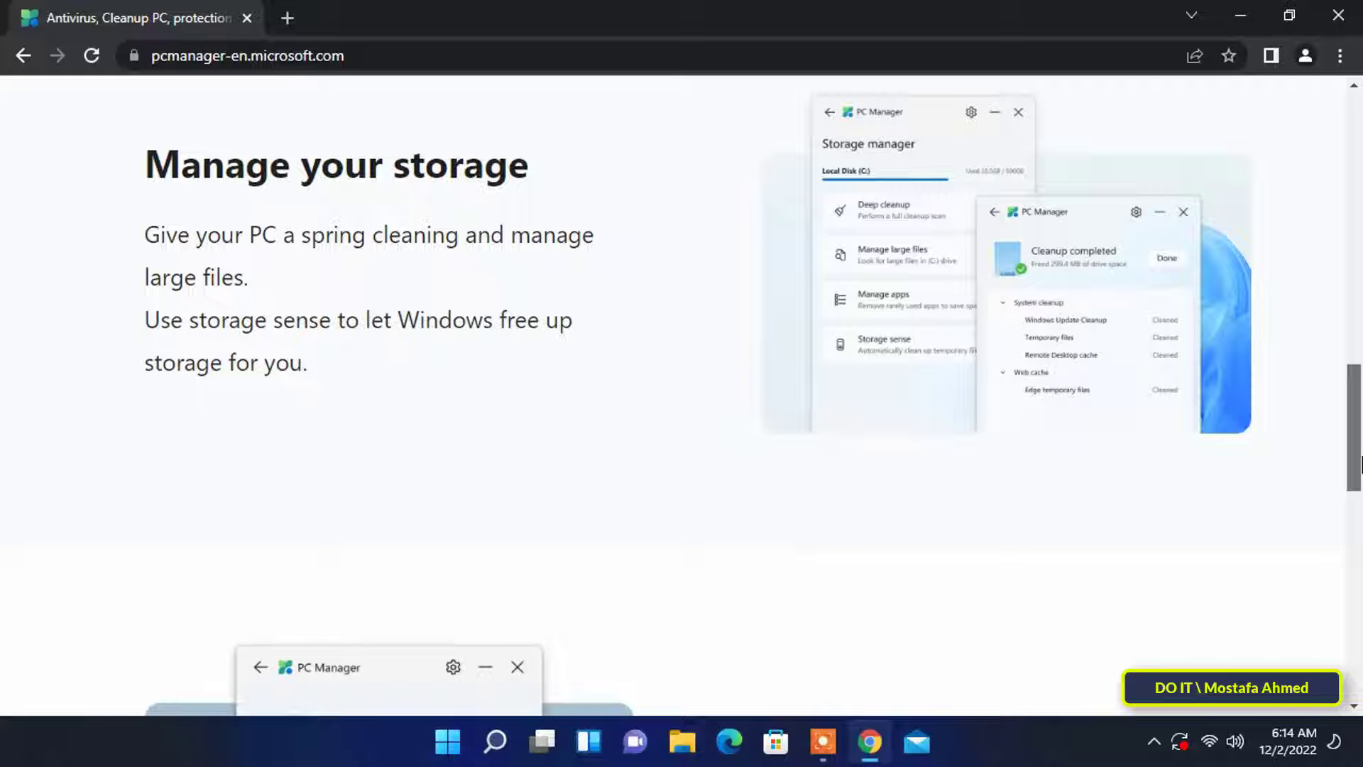
pyautogui.moveTo(1361, 464); pyautogui.dragTo(1362, 534)
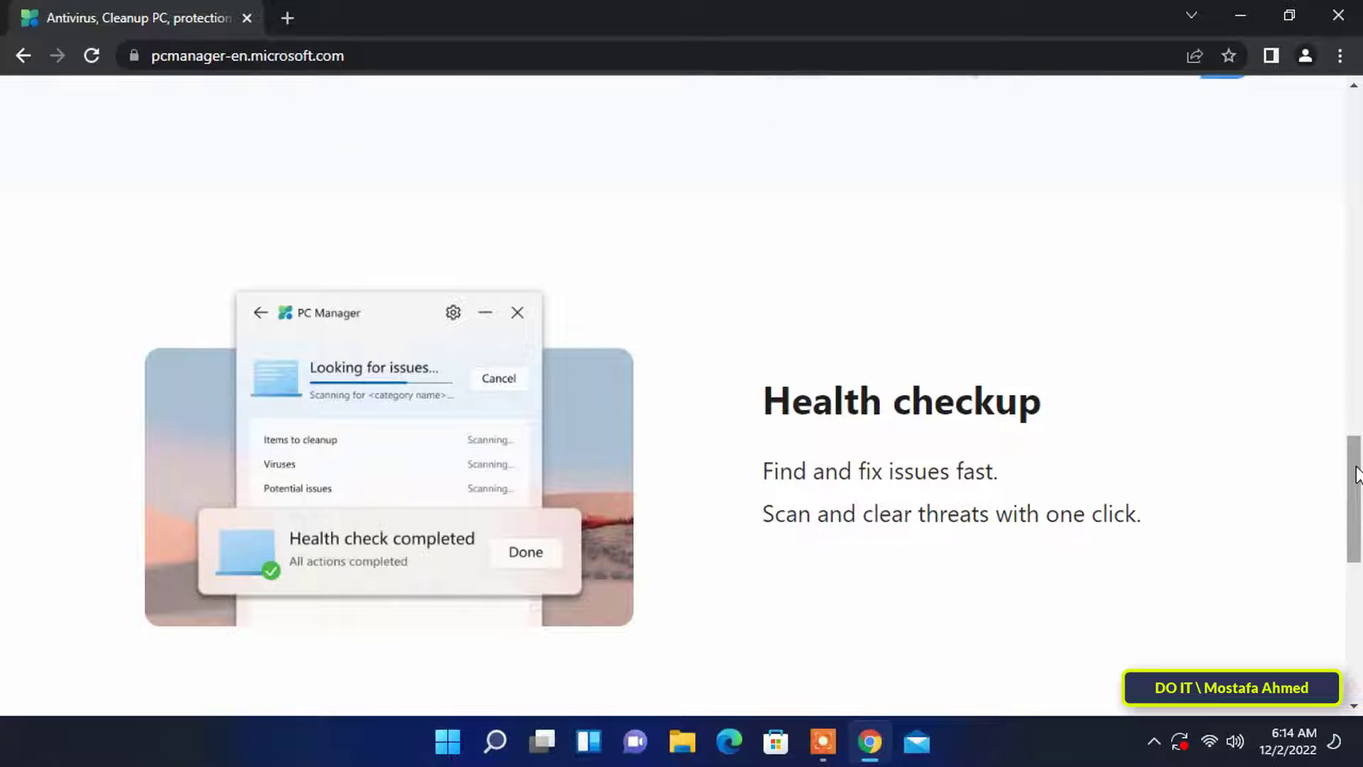
pyautogui.moveTo(1358, 474); pyautogui.dragTo(1359, 542)
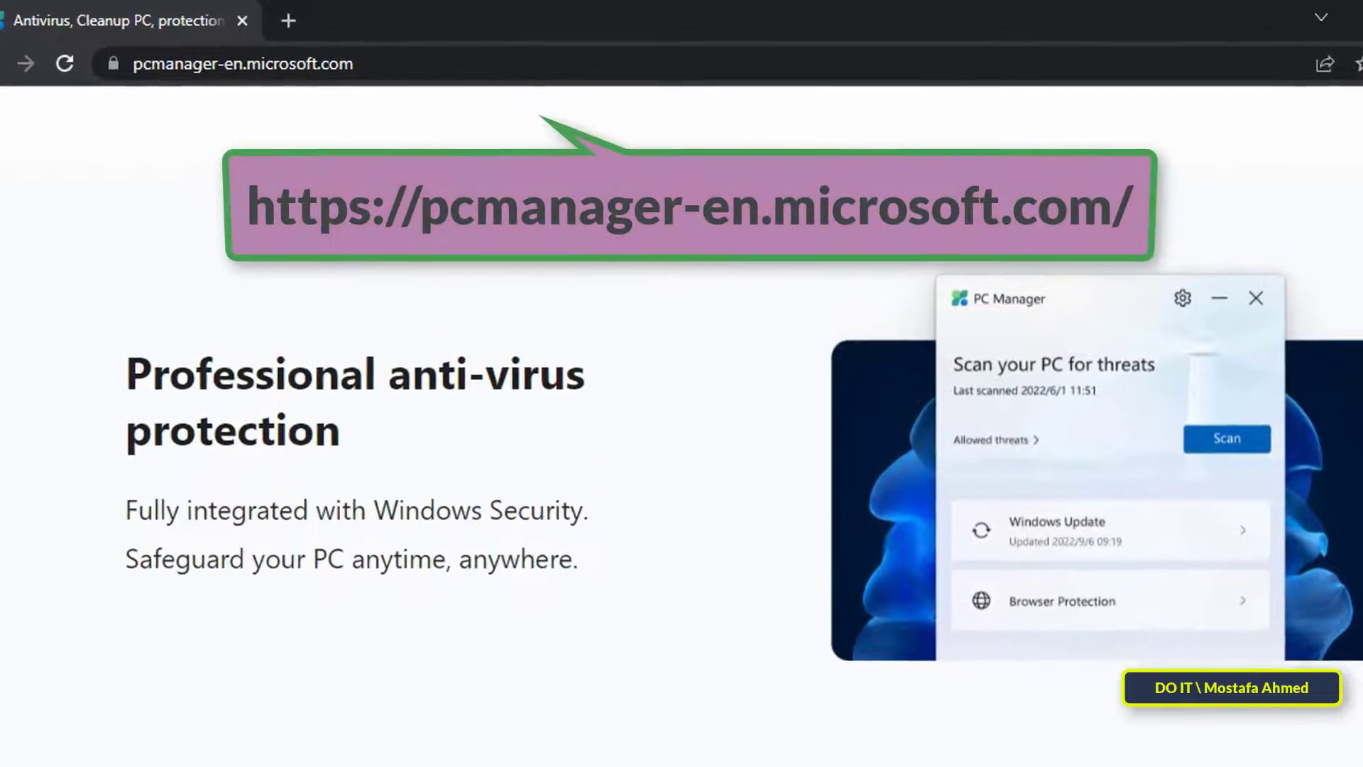
# - Scroll back to the top and show the site's language choices, 中文(简体) and English (US)
pyautogui.scroll(15, 682, 426)
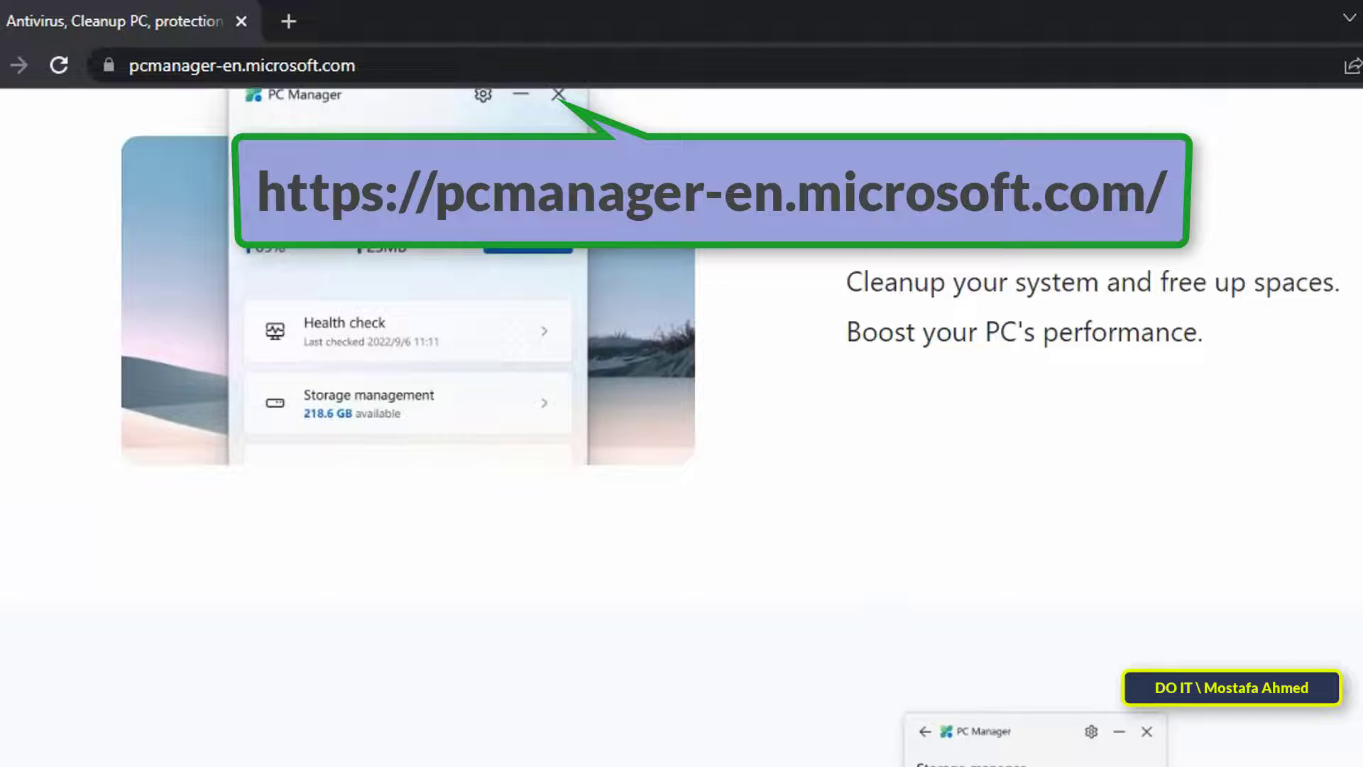
pyautogui.scroll(10, 682, 426)
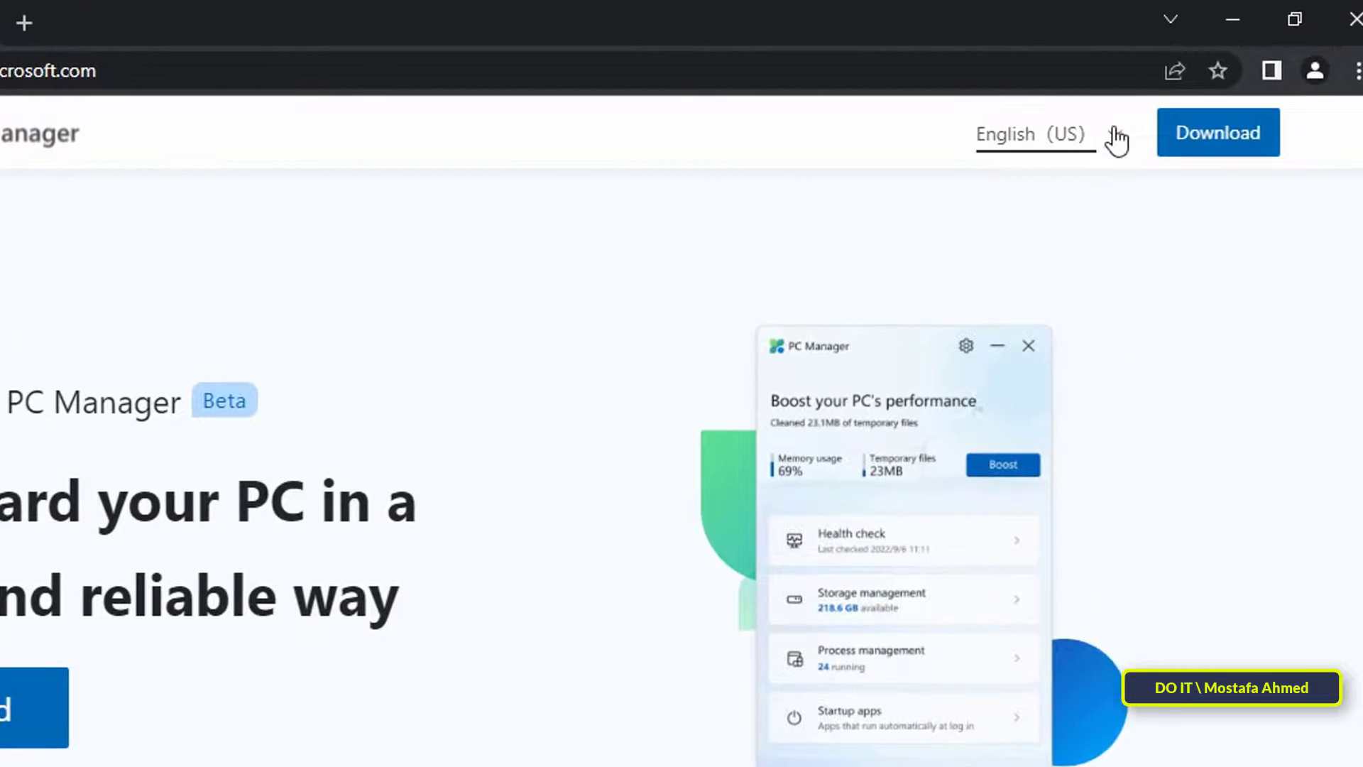
pyautogui.click(1116, 139)
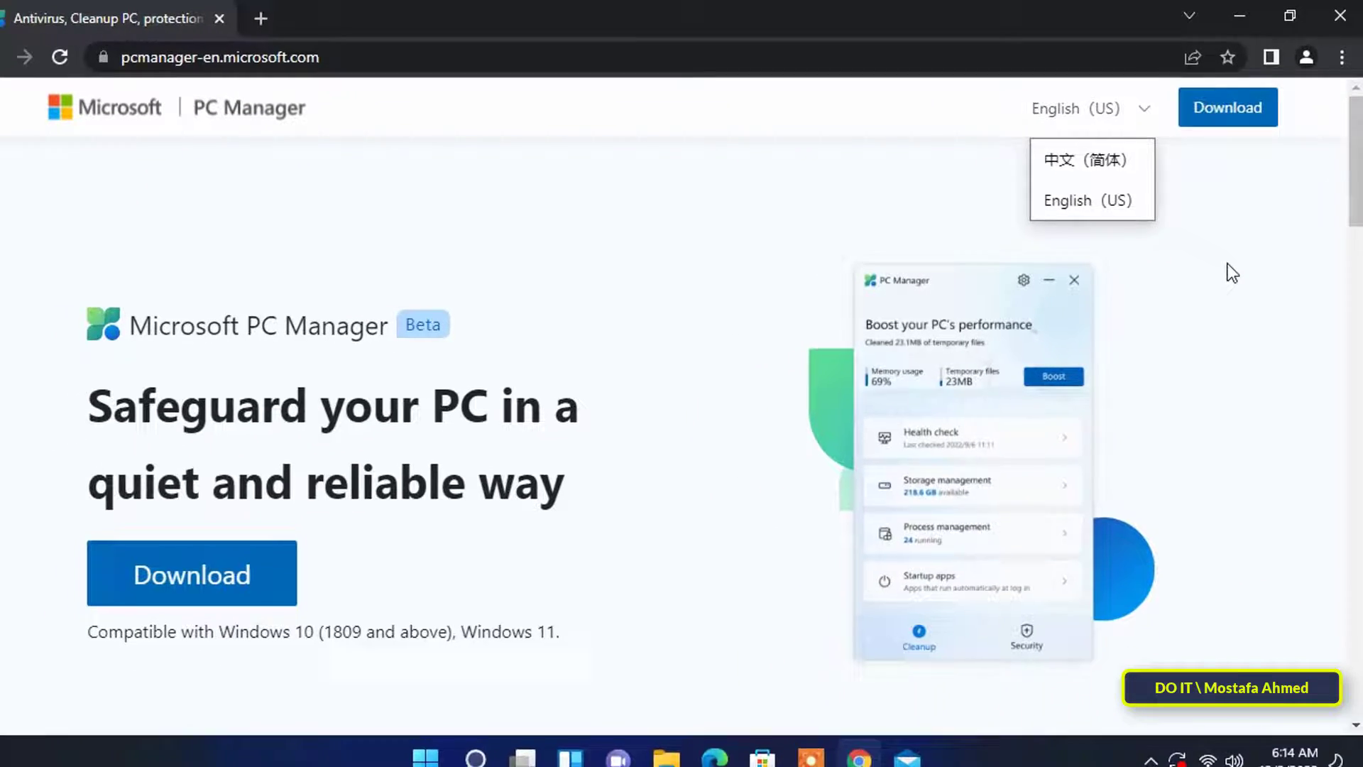
# - Download the 3,954 KB MSPCManagerSetup installer and bring up its options in the download bar
pyautogui.click(1227, 263)
pyautogui.click(242, 576)
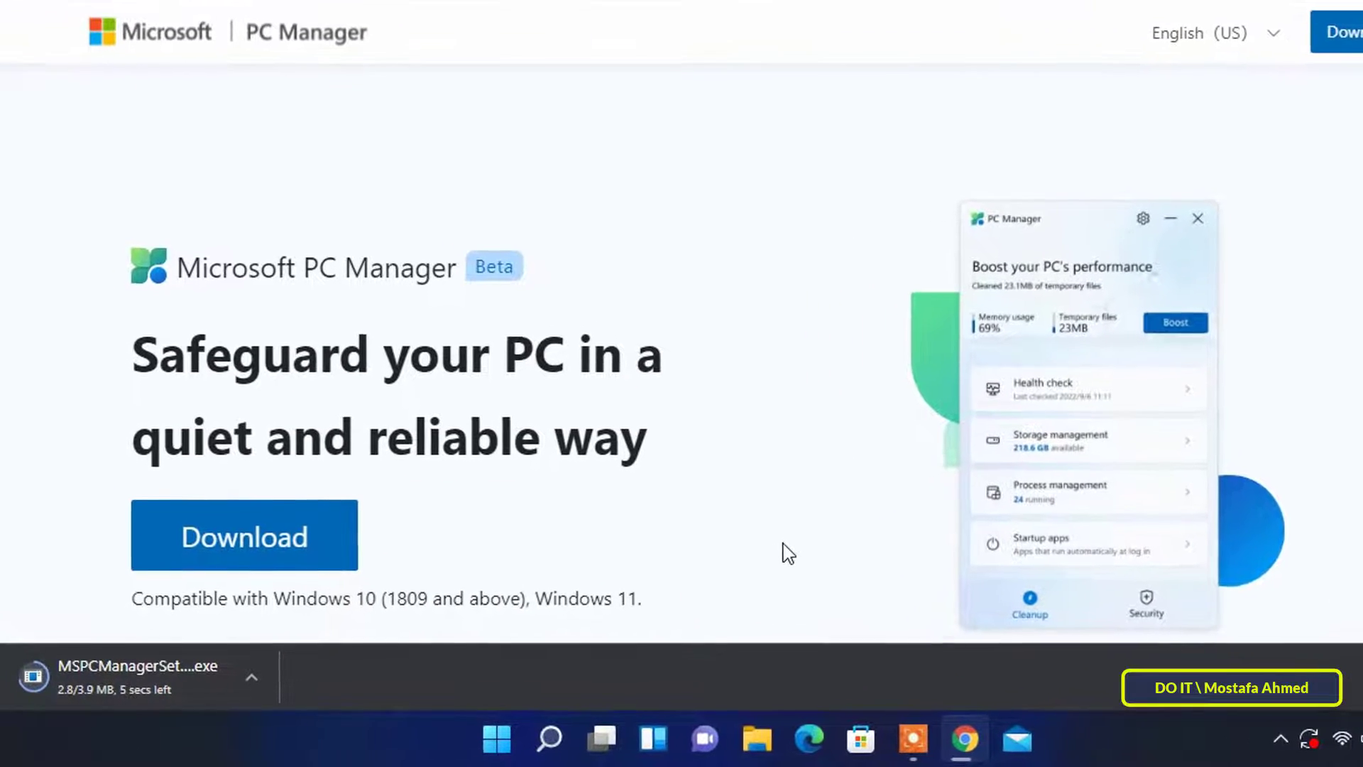
pyautogui.rightClick(121, 675)
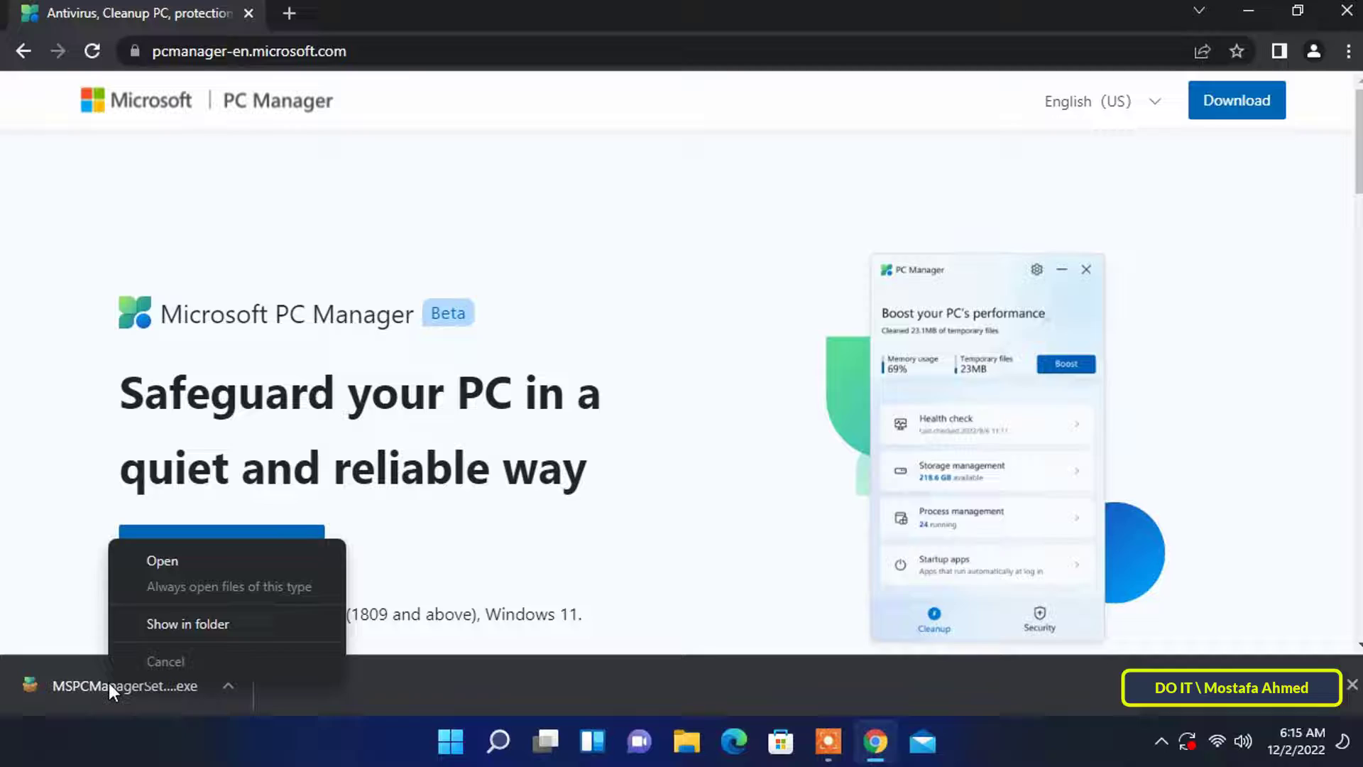
# - Run MSPCManagerSetup (1) from Downloads, then close the folder window and minimize Chrome
pyautogui.click(210, 619)
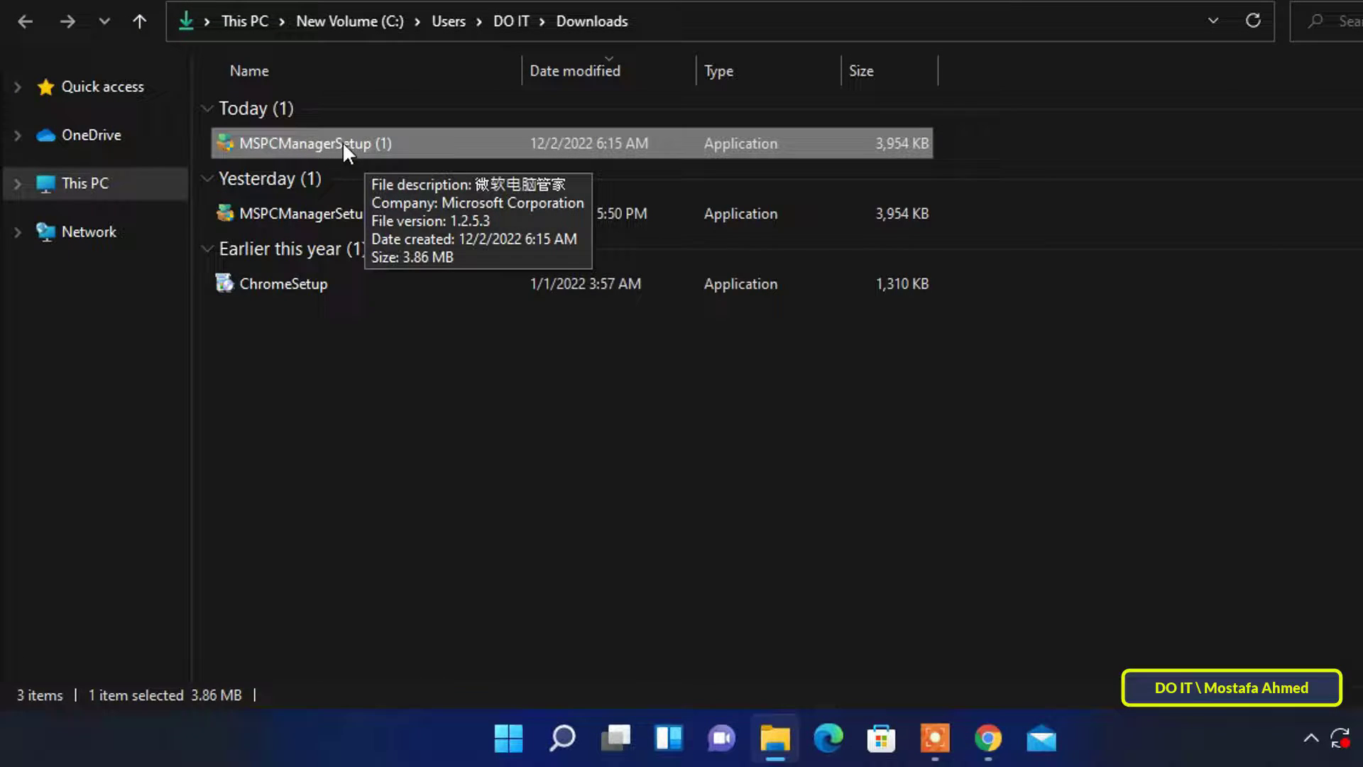
pyautogui.doubleClick(342, 142)
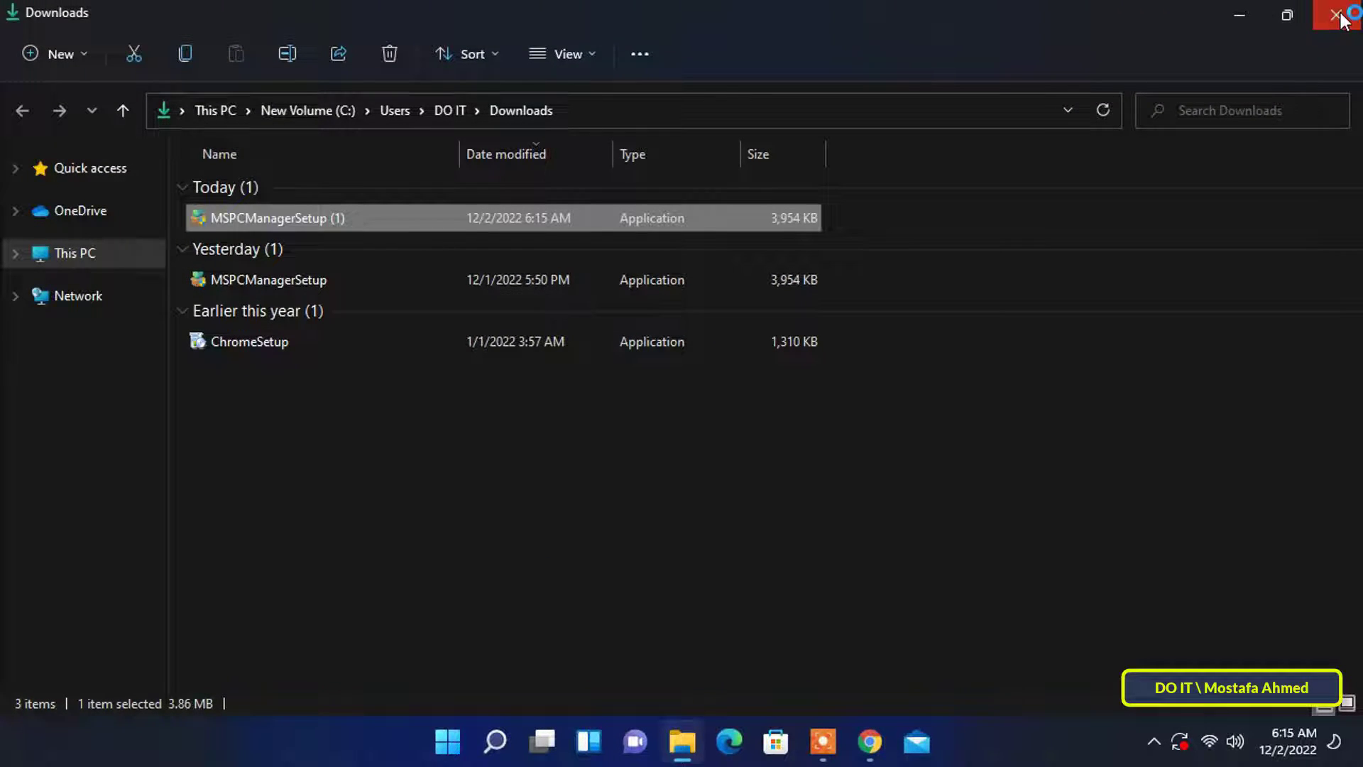
pyautogui.click(1341, 16)
pyautogui.click(1241, 15)
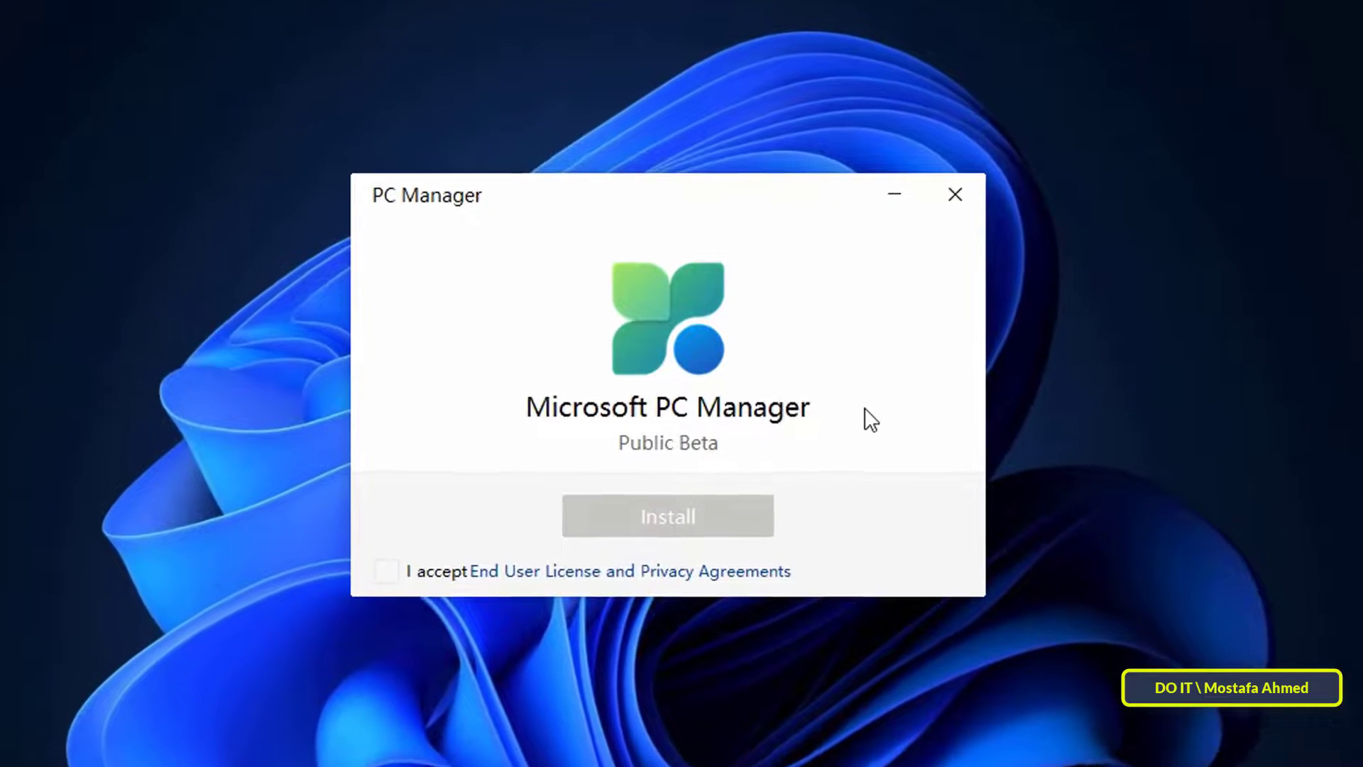
# - Accept the End User License and Privacy Agreements and install PC Manager
pyautogui.click(381, 572)
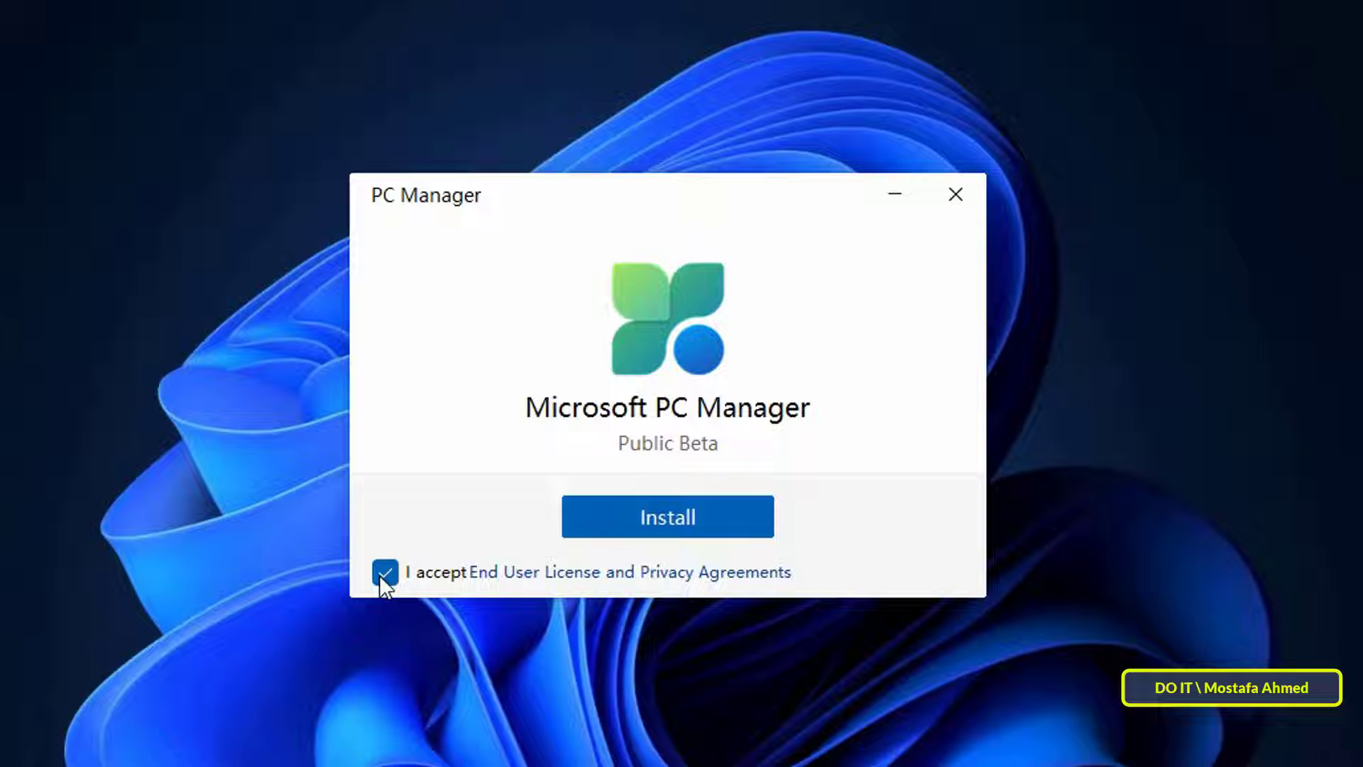
pyautogui.click(745, 529)
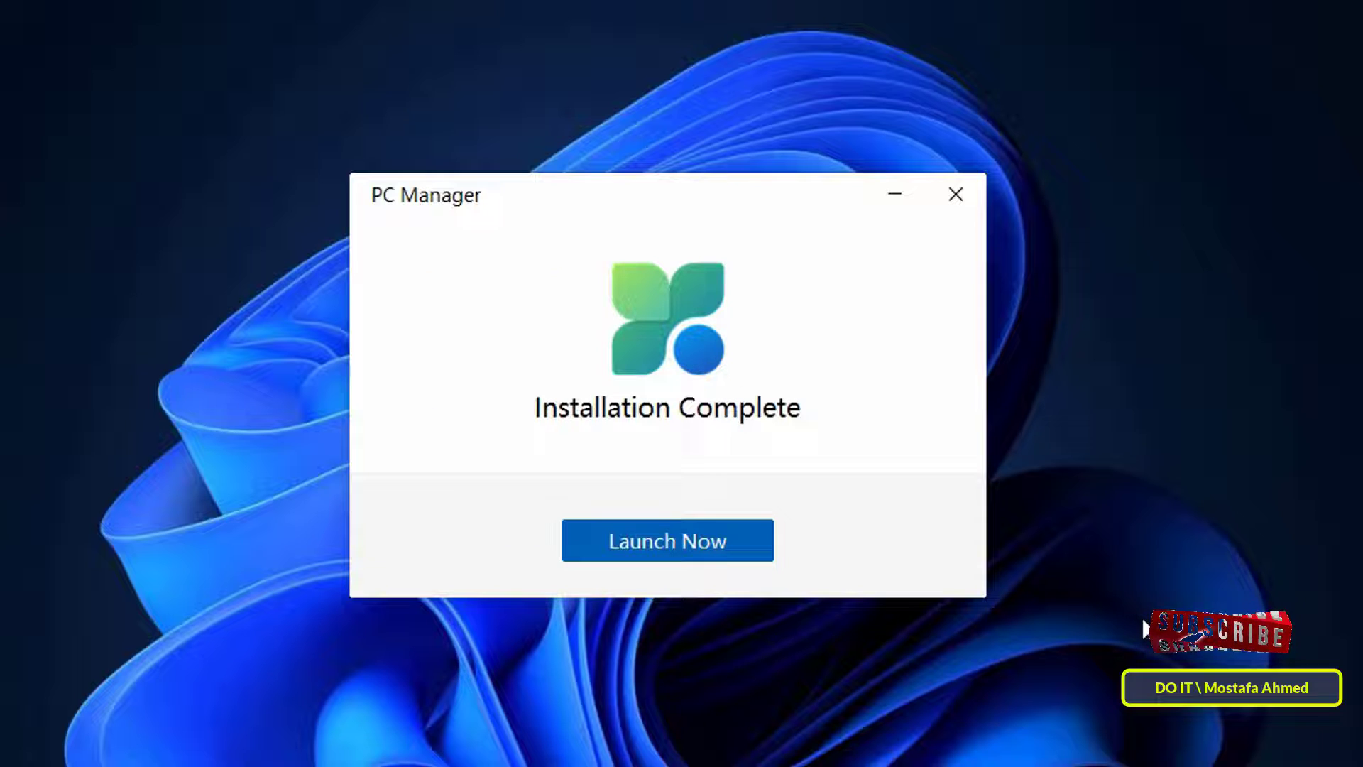
# - Launch PC Manager, centre its window on screen, and pin it to the taskbar
pyautogui.click(650, 534)
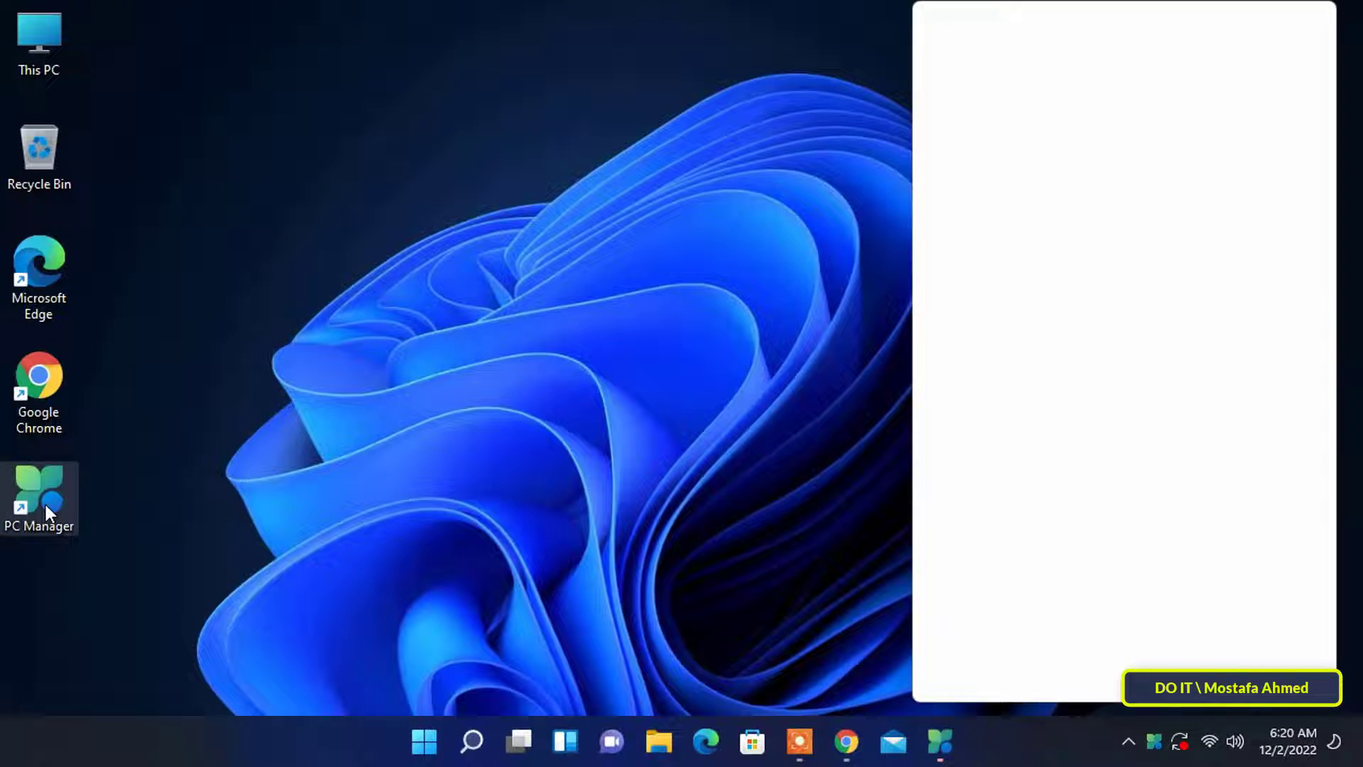
pyautogui.moveTo(1086, 42); pyautogui.dragTo(729, 19)
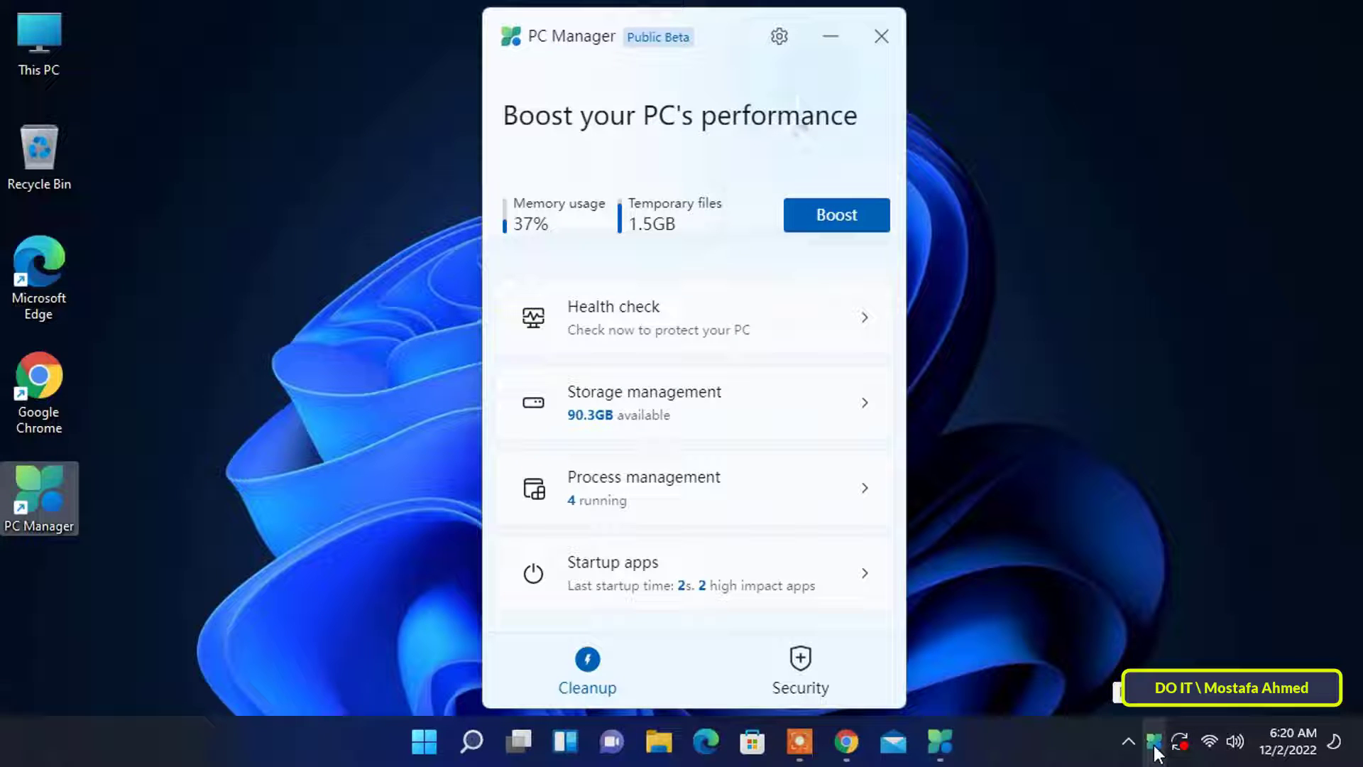
pyautogui.click(978, 510)
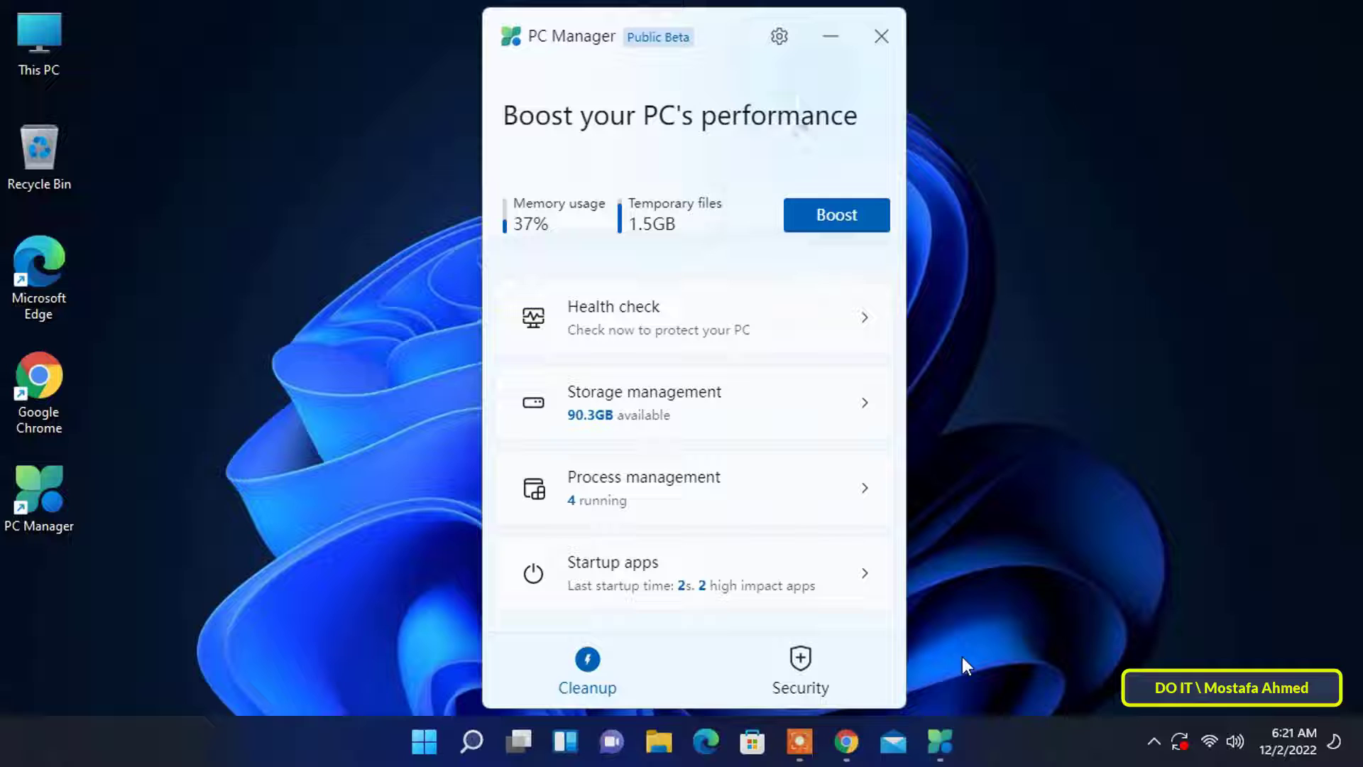
pyautogui.rightClick(944, 744)
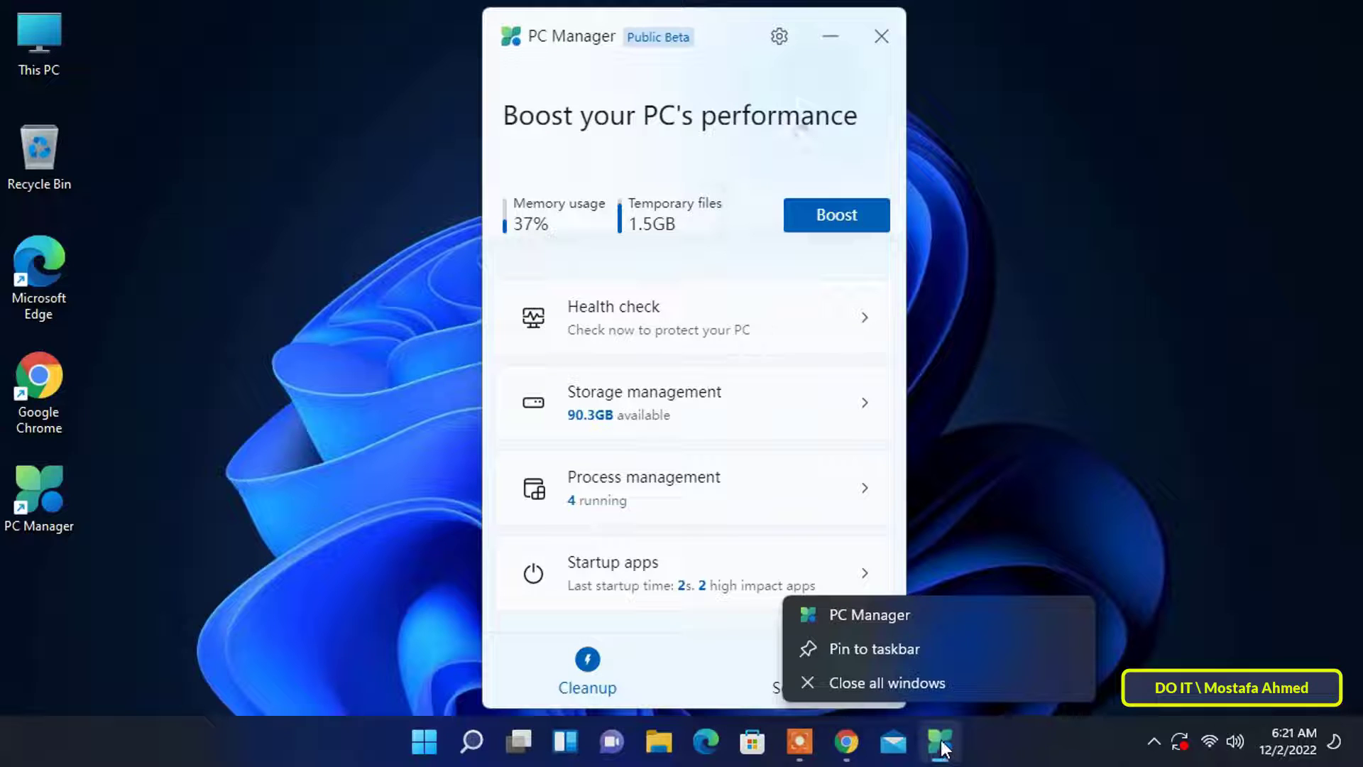
pyautogui.click(946, 648)
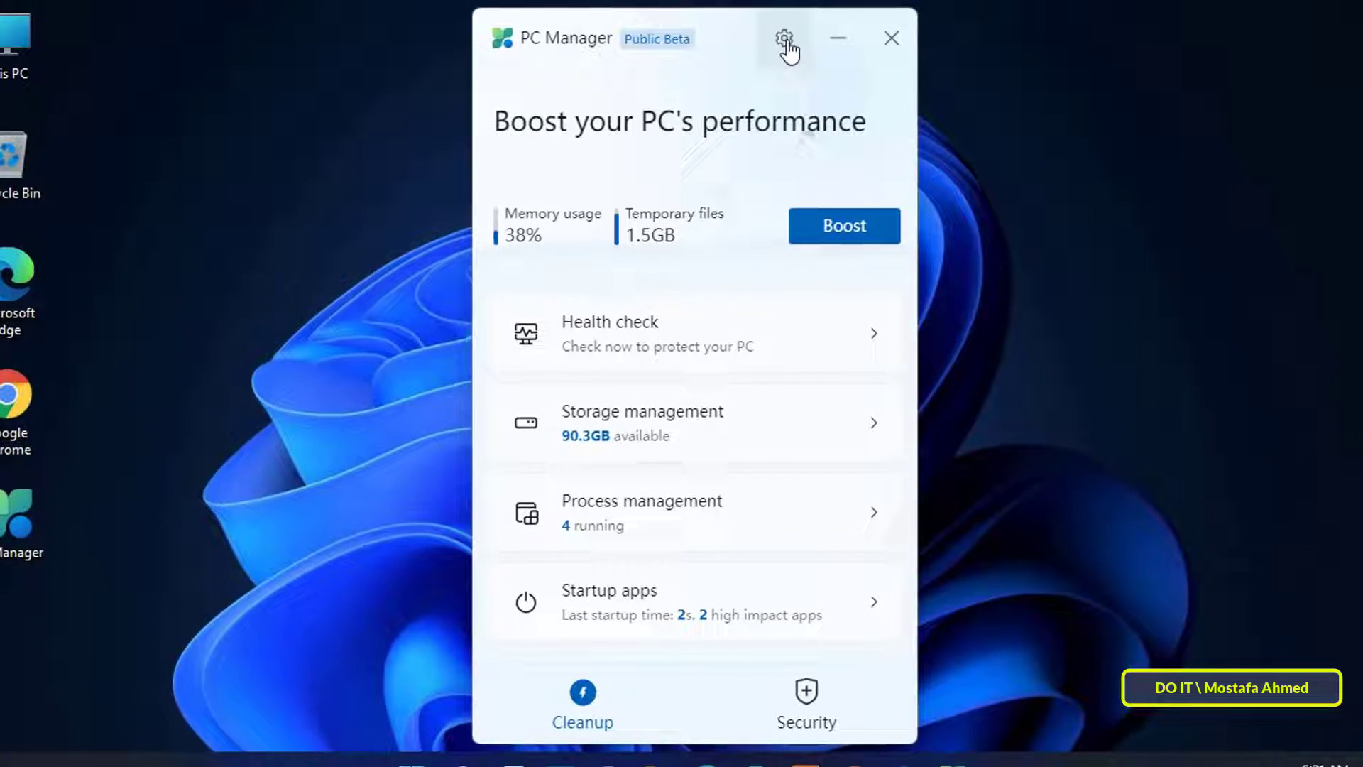
pyautogui.click(787, 42)
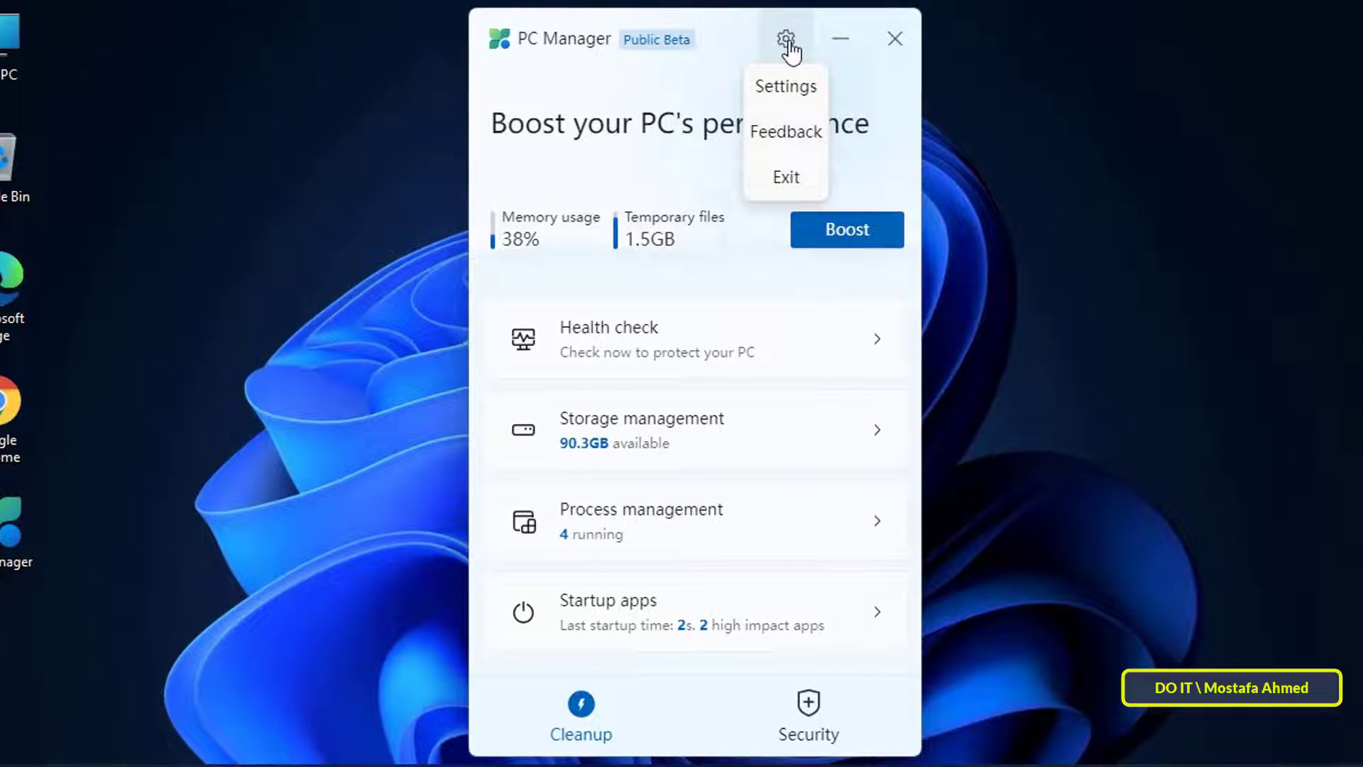
pyautogui.click(789, 90)
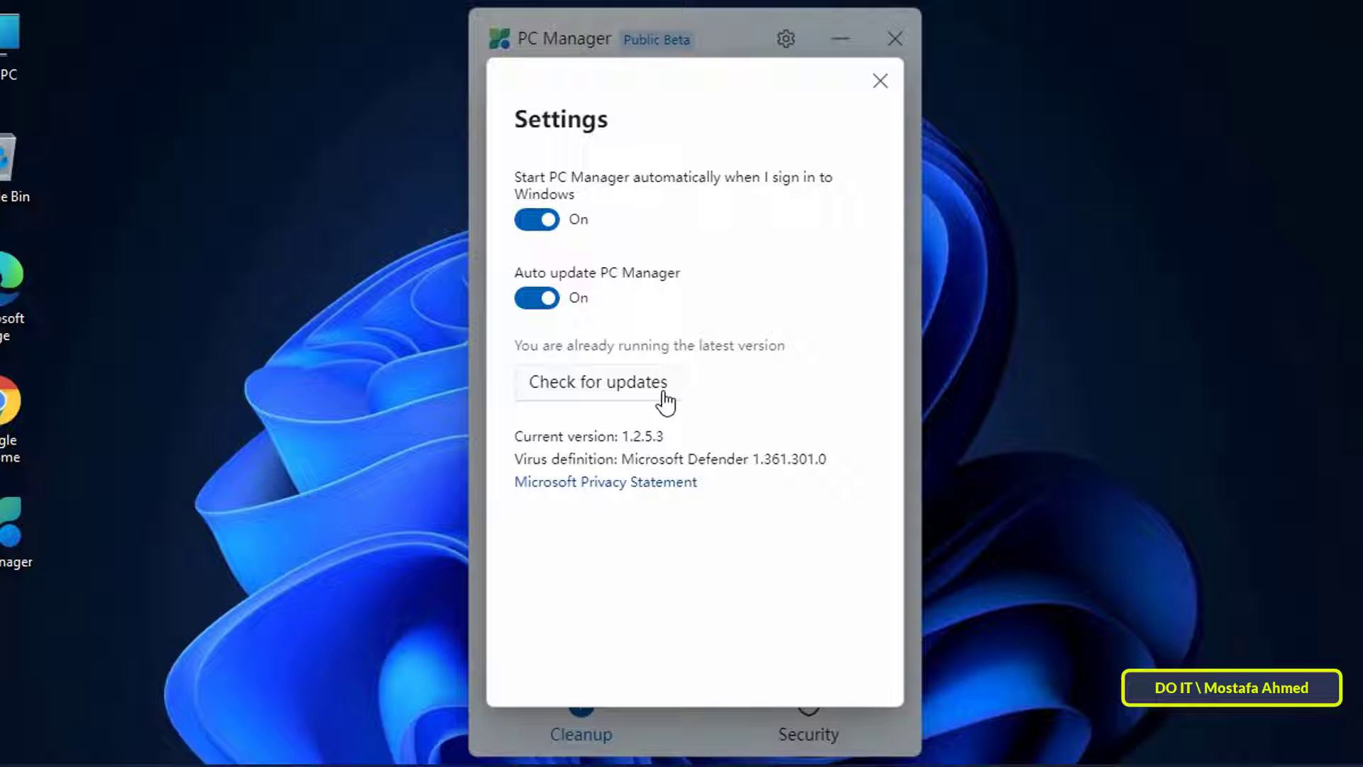
pyautogui.click(881, 81)
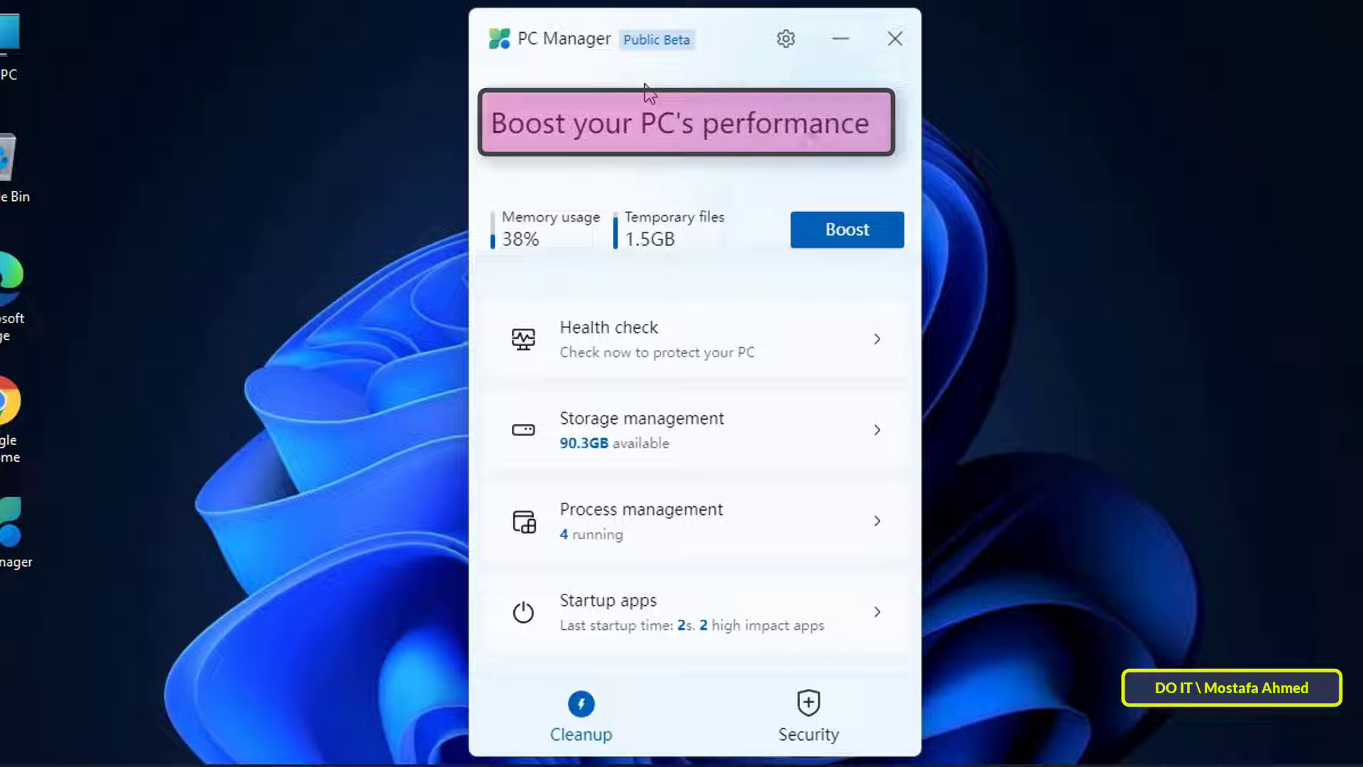
# - Boost the PC, cleaning 1.5GB of temporary files and dropping memory usage to 29%
pyautogui.click(860, 239)
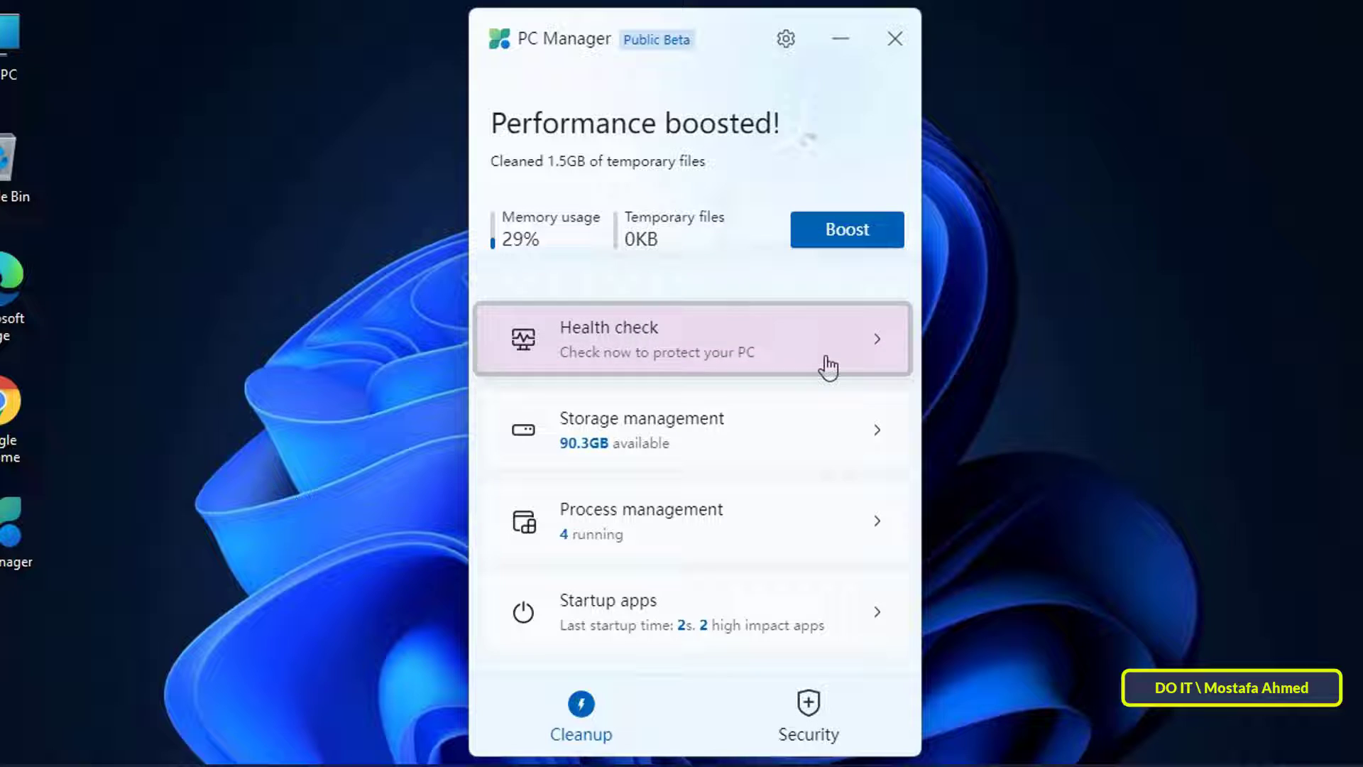
# - Run a health check with 40.3 MB of cleanup items, leaving every startup app unchecked
pyautogui.click(827, 356)
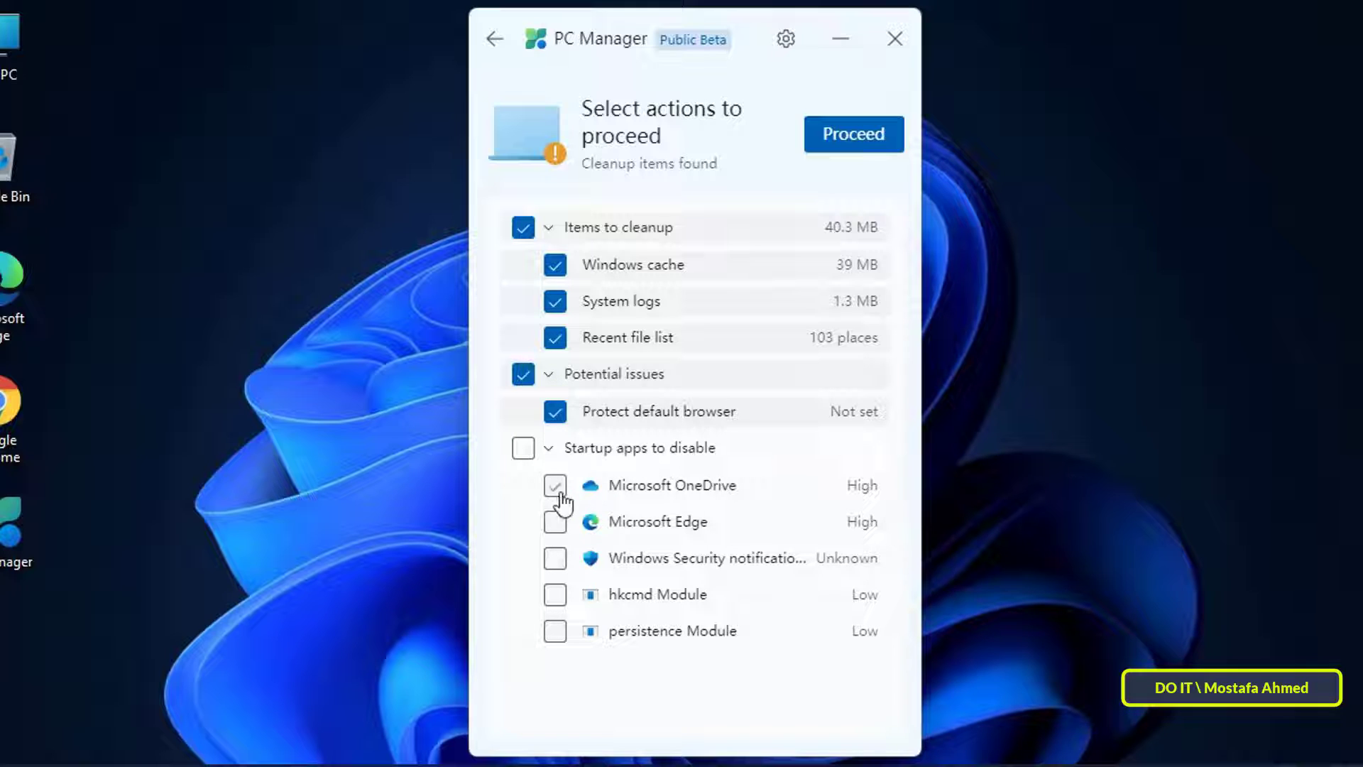
pyautogui.click(555, 522)
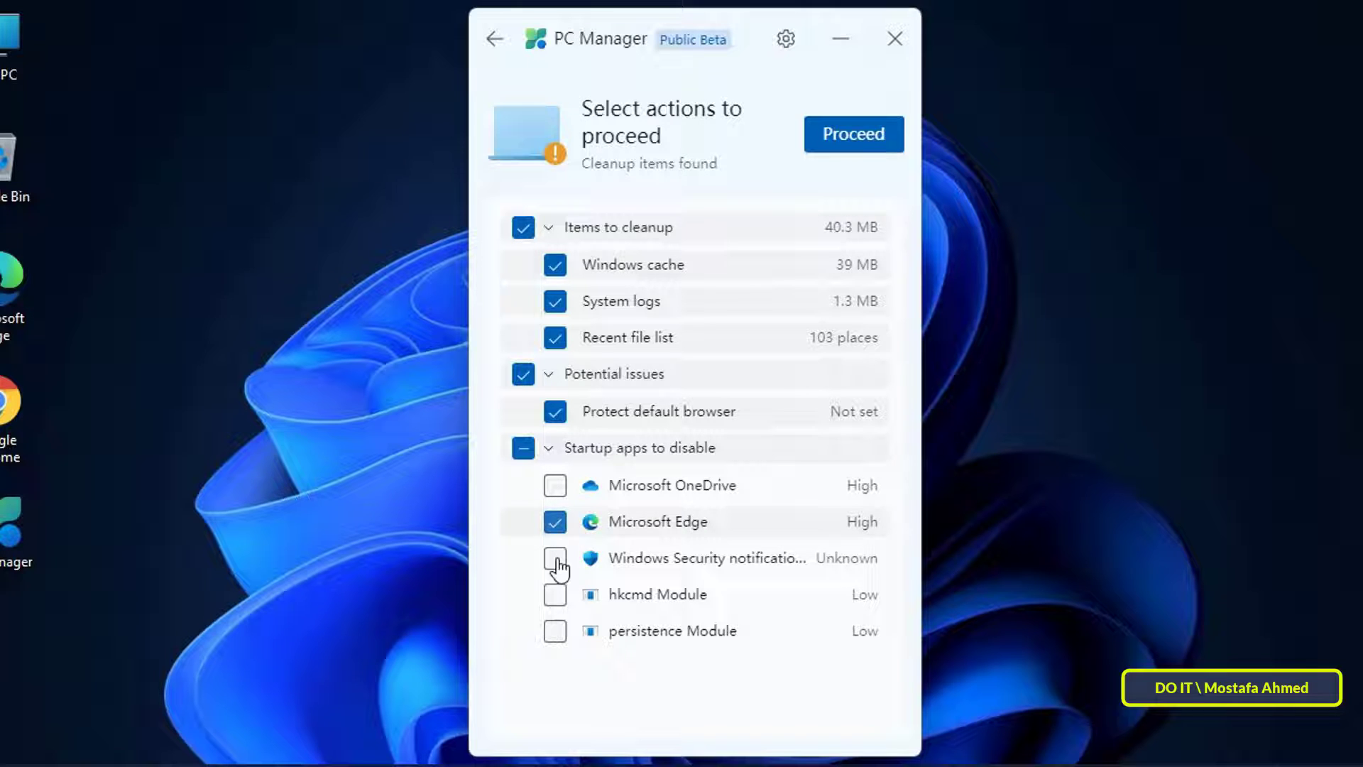
pyautogui.click(555, 558)
pyautogui.click(556, 598)
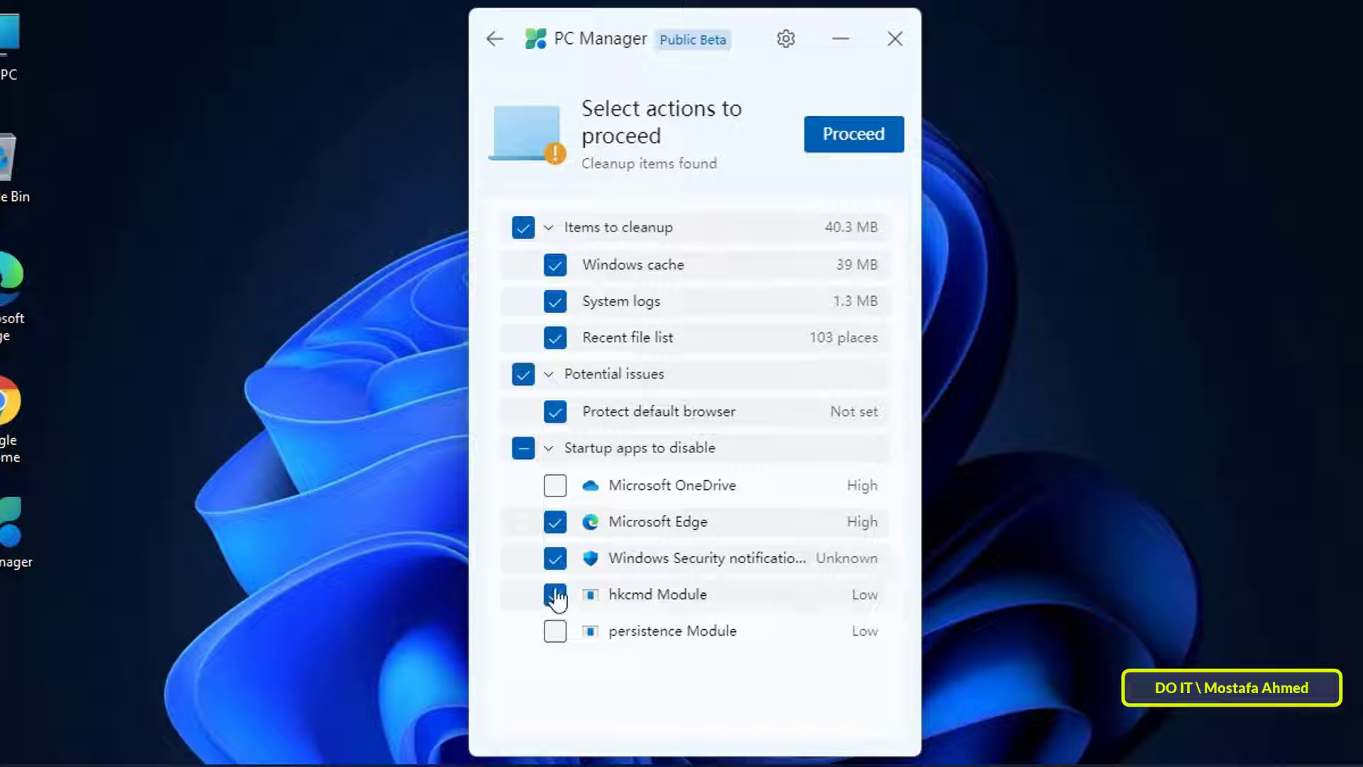
pyautogui.click(556, 597)
pyautogui.click(555, 557)
pyautogui.click(547, 529)
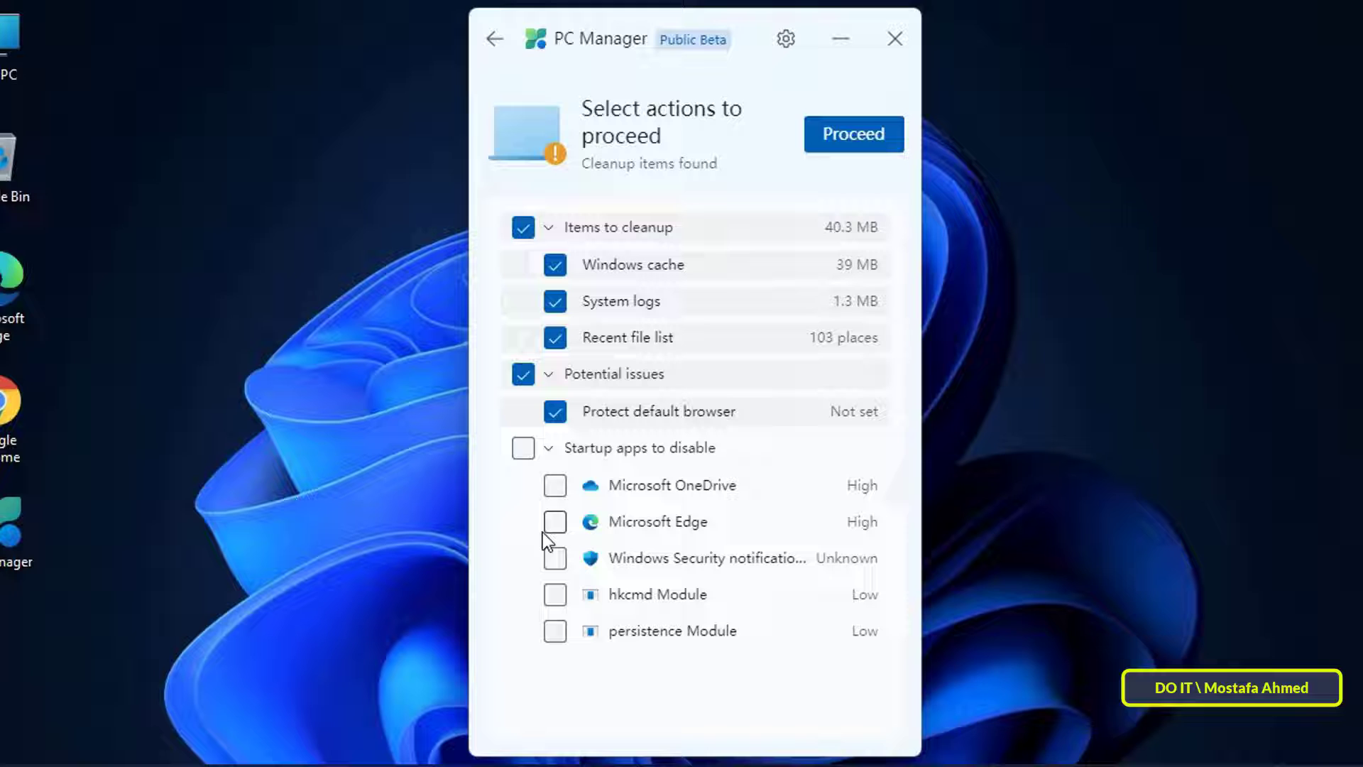
# - Go back home and view Storage Manager for the C: drive, 26.9GB of 117.2GB used
pyautogui.click(491, 40)
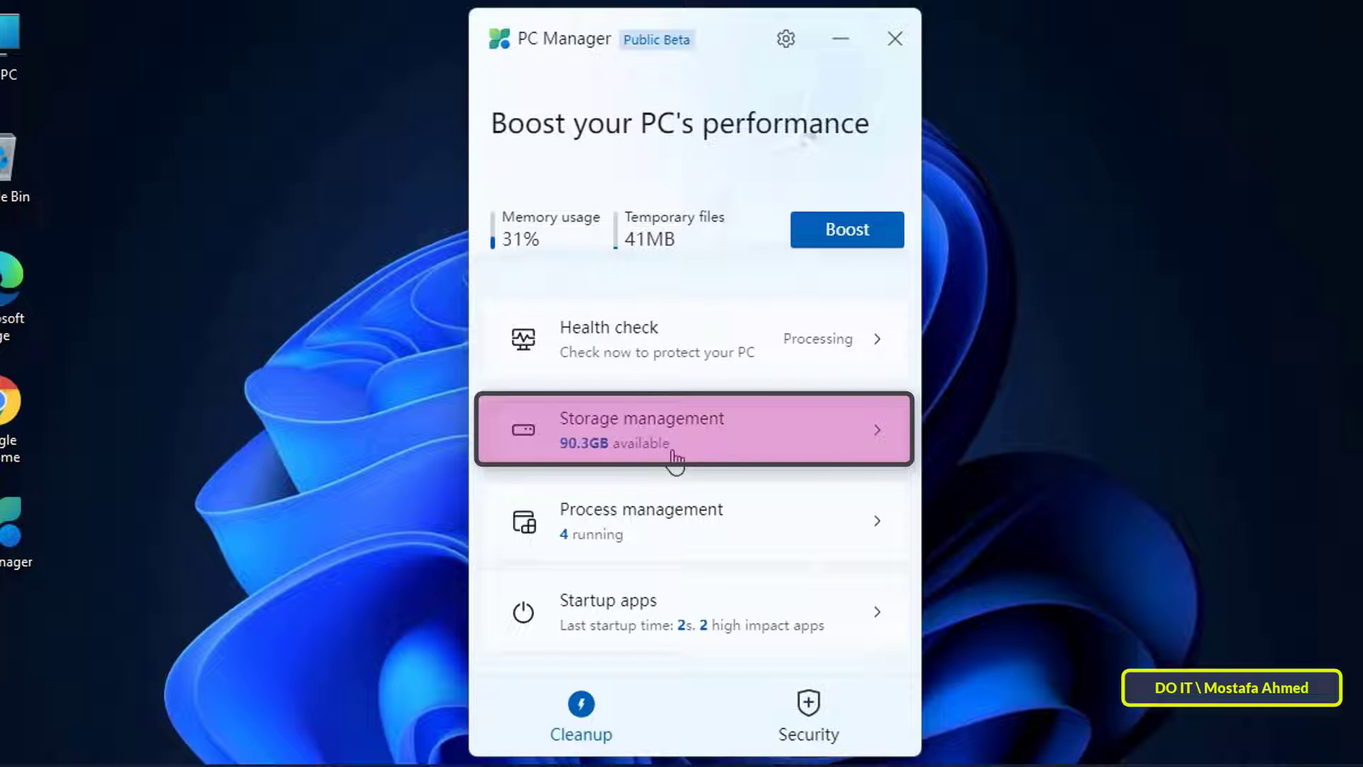
pyautogui.click(831, 449)
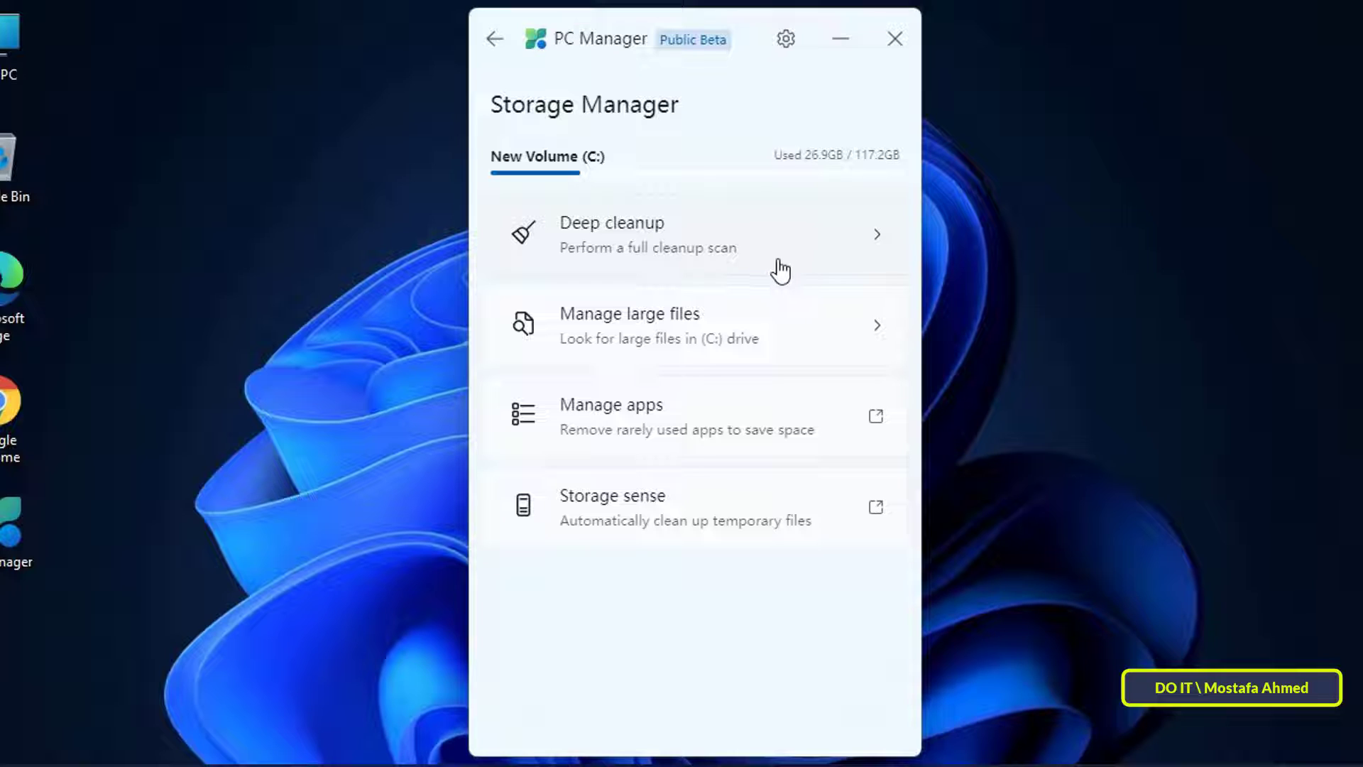
pyautogui.click(816, 350)
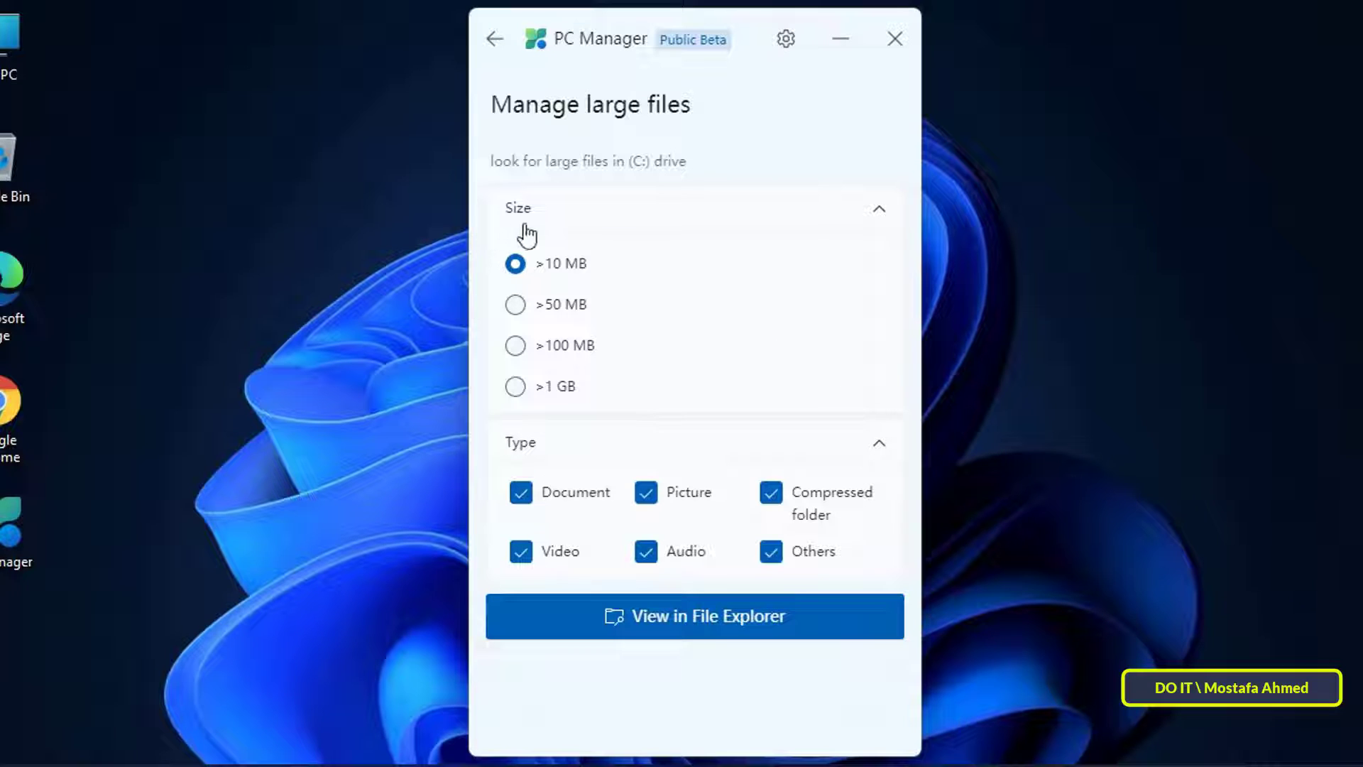
pyautogui.click(531, 501)
pyautogui.click(650, 497)
pyautogui.click(805, 508)
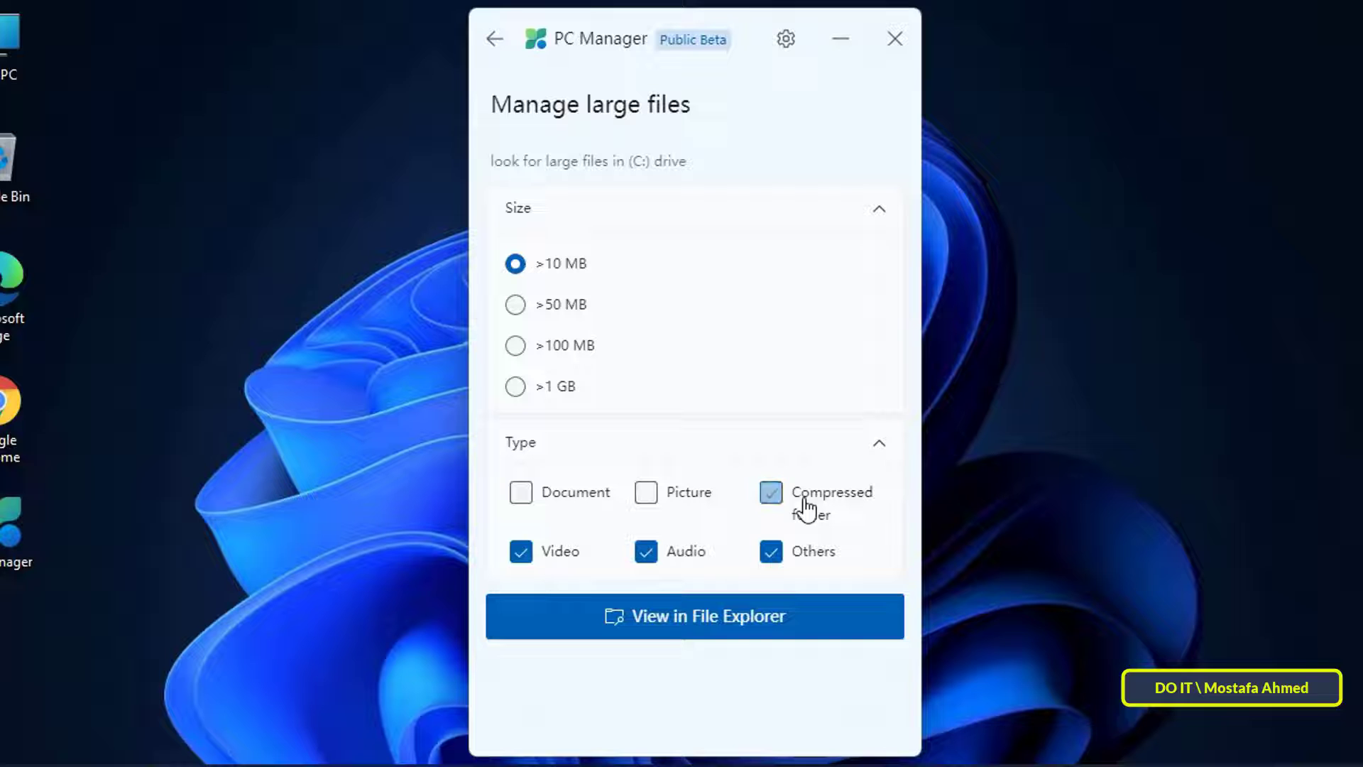
pyautogui.click(764, 509)
pyautogui.click(648, 499)
pyautogui.click(521, 497)
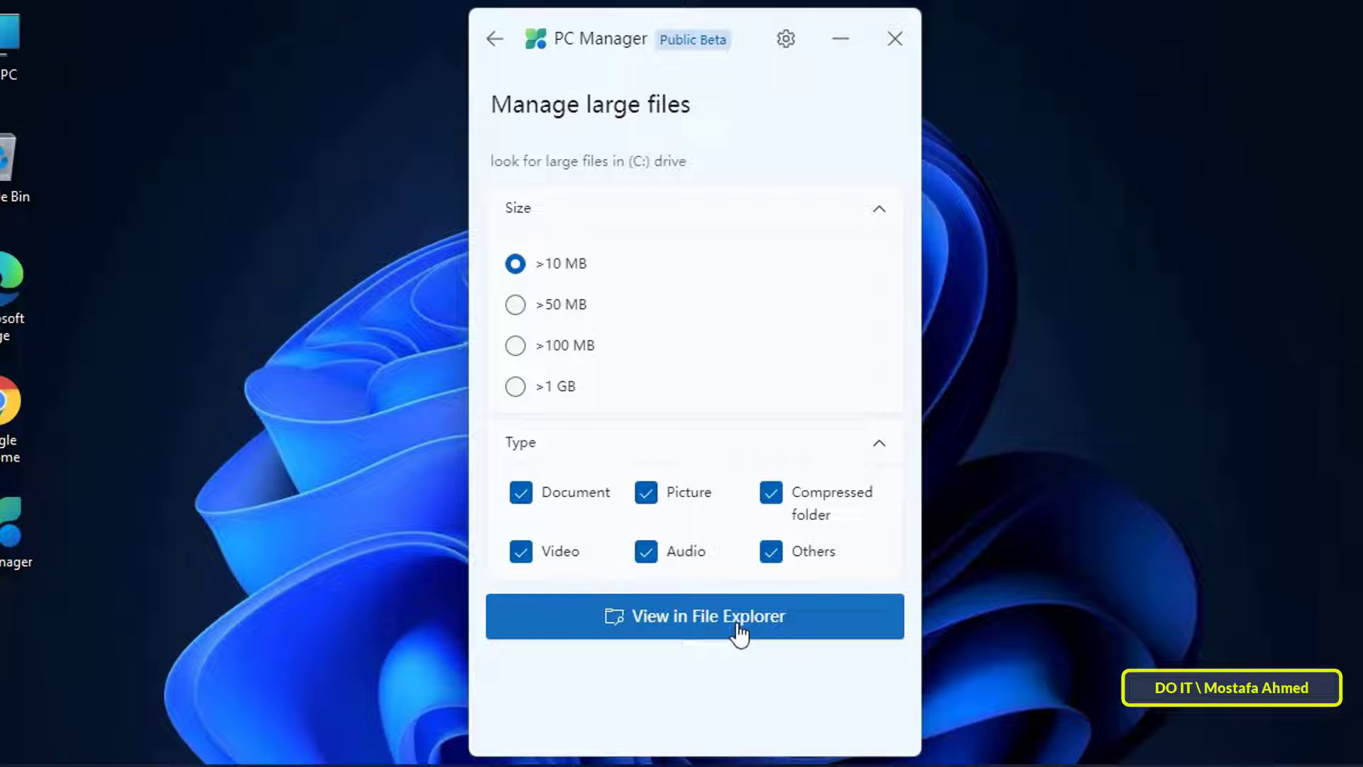
pyautogui.click(516, 304)
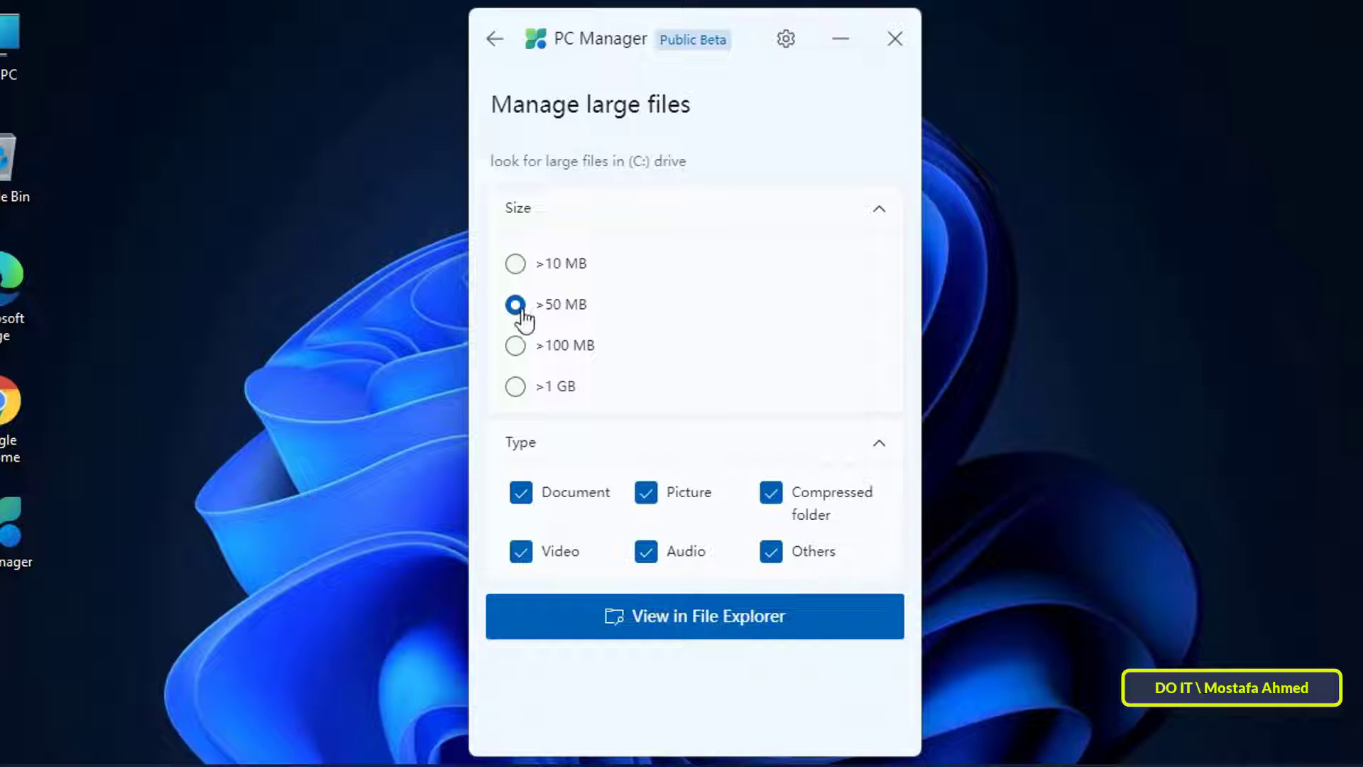
pyautogui.click(516, 346)
pyautogui.click(515, 386)
pyautogui.click(516, 264)
pyautogui.click(495, 40)
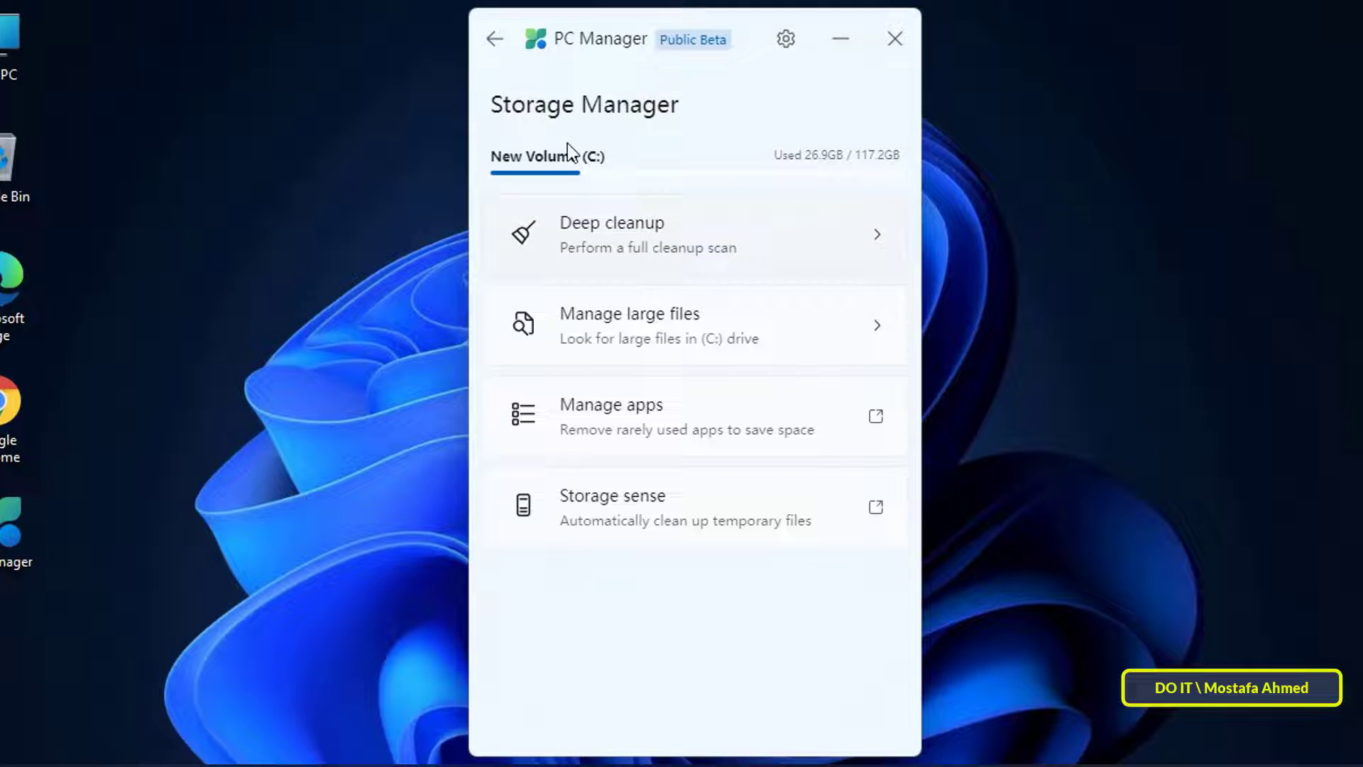
# - From the home page, go to Process management and end the Microsoft OneDrive process
pyautogui.click(495, 39)
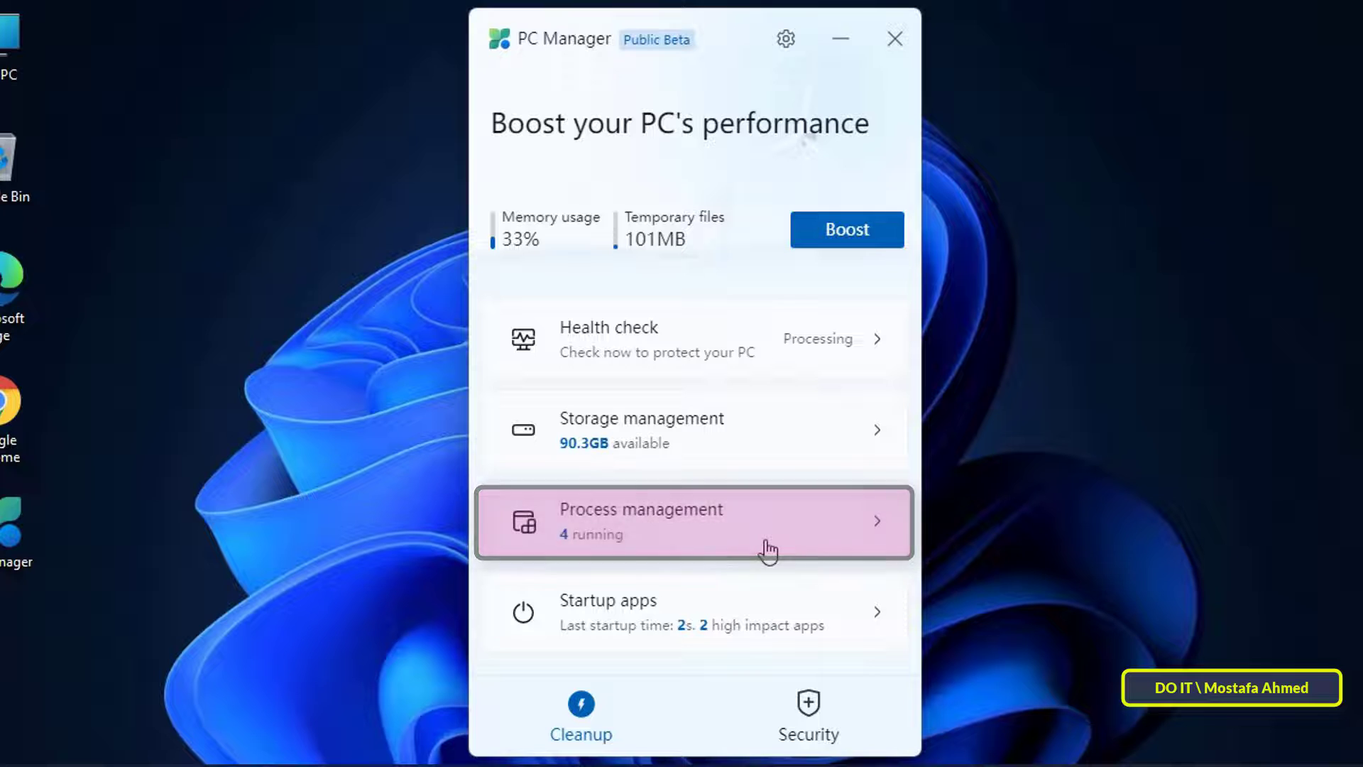
pyautogui.click(768, 551)
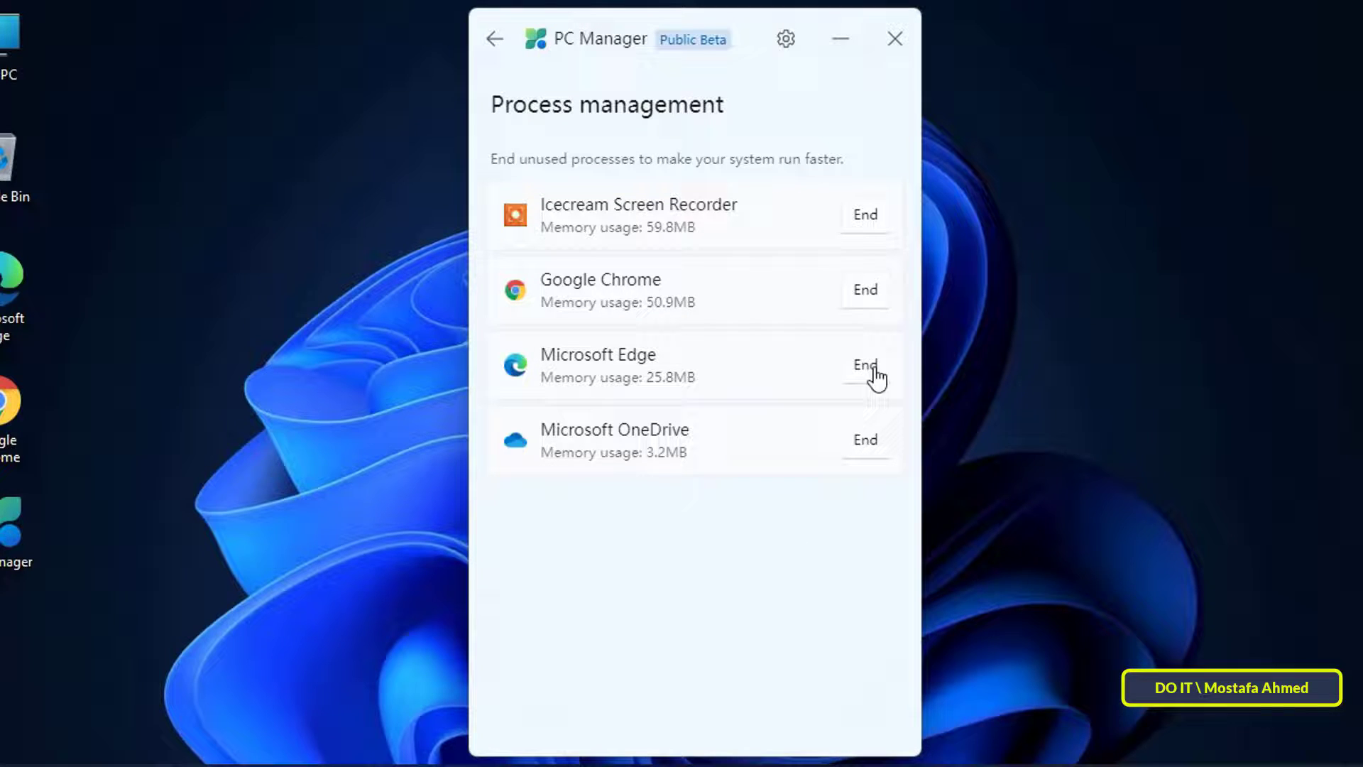
pyautogui.click(874, 453)
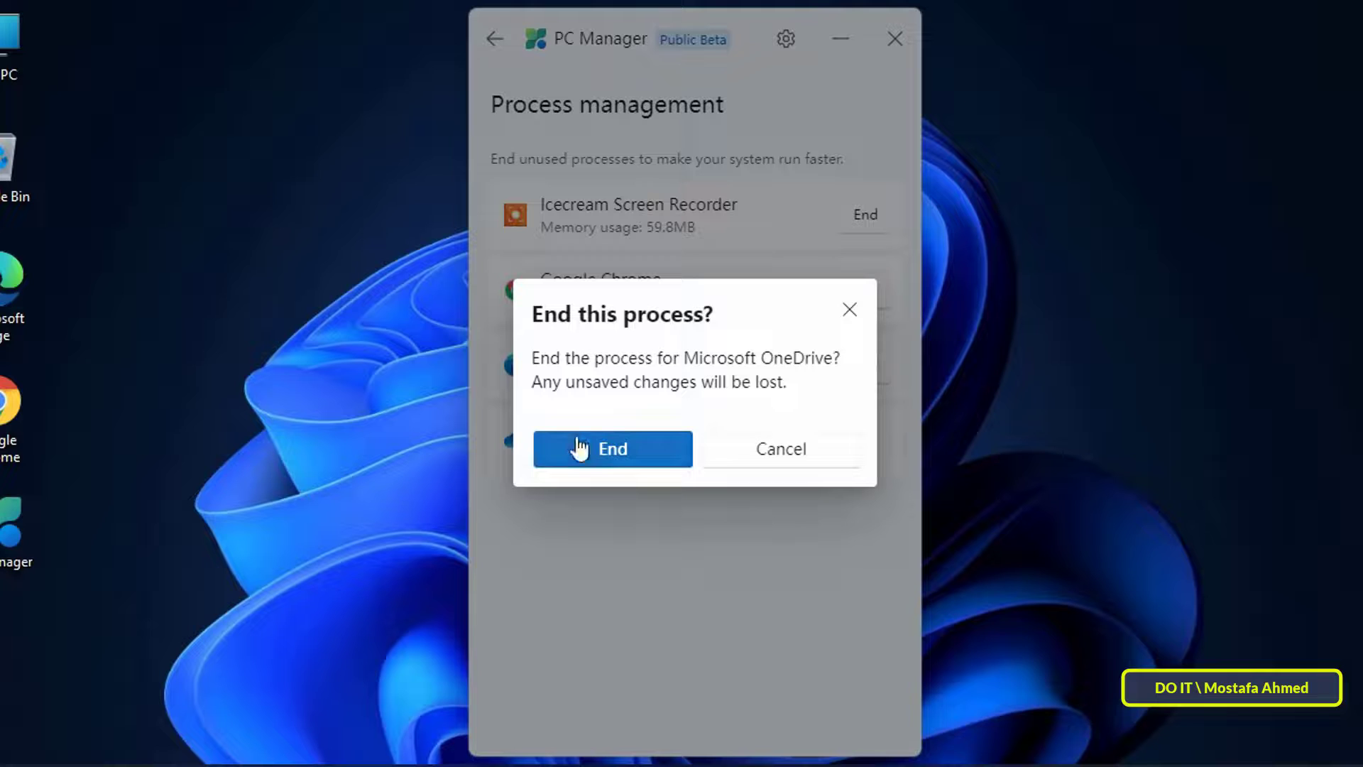
pyautogui.click(639, 454)
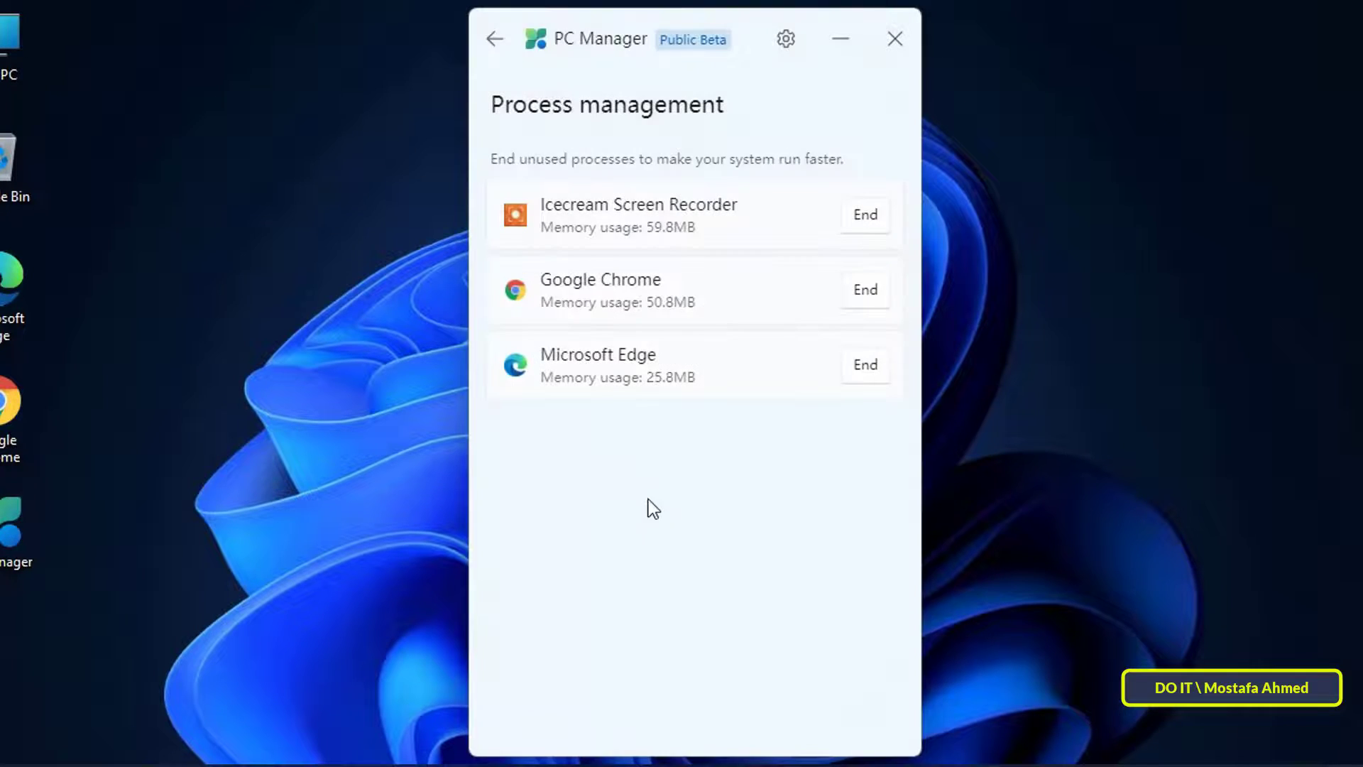
# - End the Microsoft Edge process and return to the home page
pyautogui.click(866, 369)
pyautogui.click(667, 450)
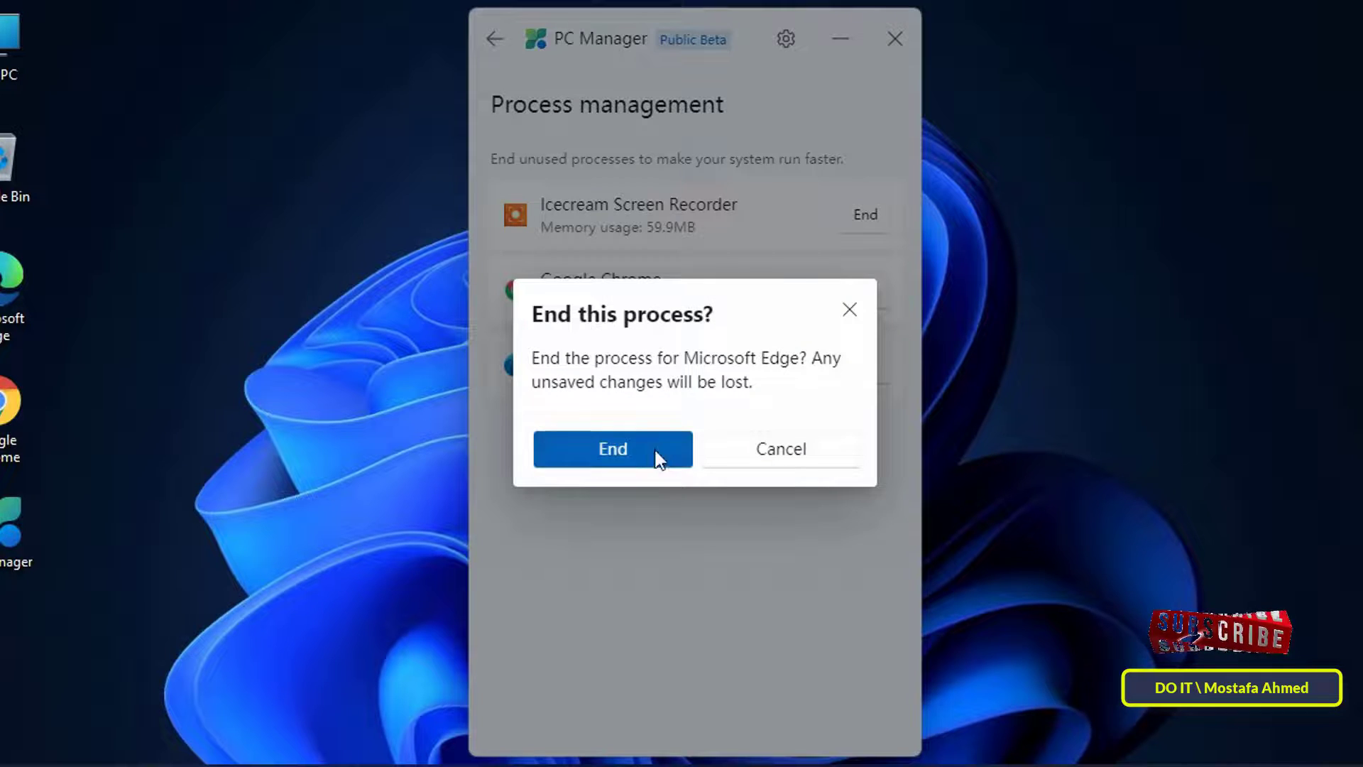
pyautogui.click(487, 39)
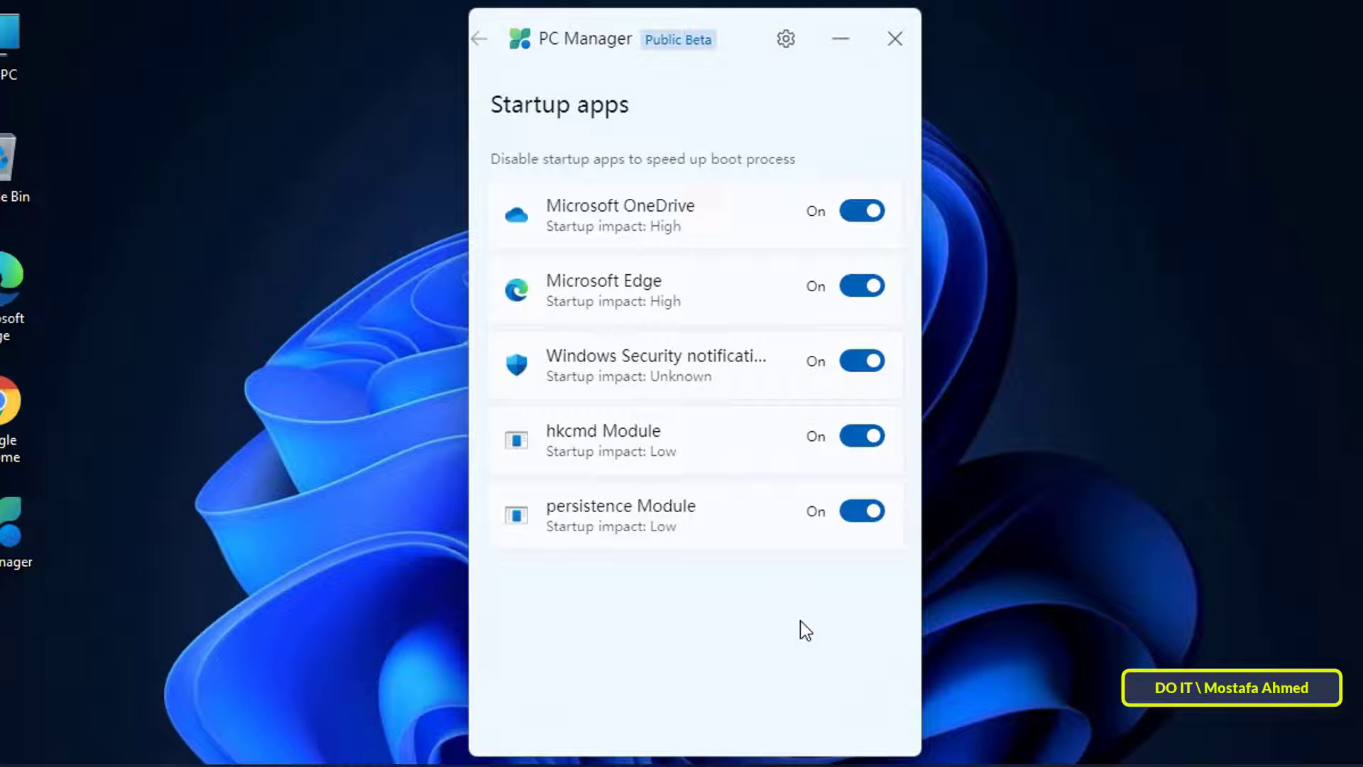
# - Turn Microsoft OneDrive's startup off, keeping Windows Security notifications and hkcmd Module on, then return home
pyautogui.click(804, 631)
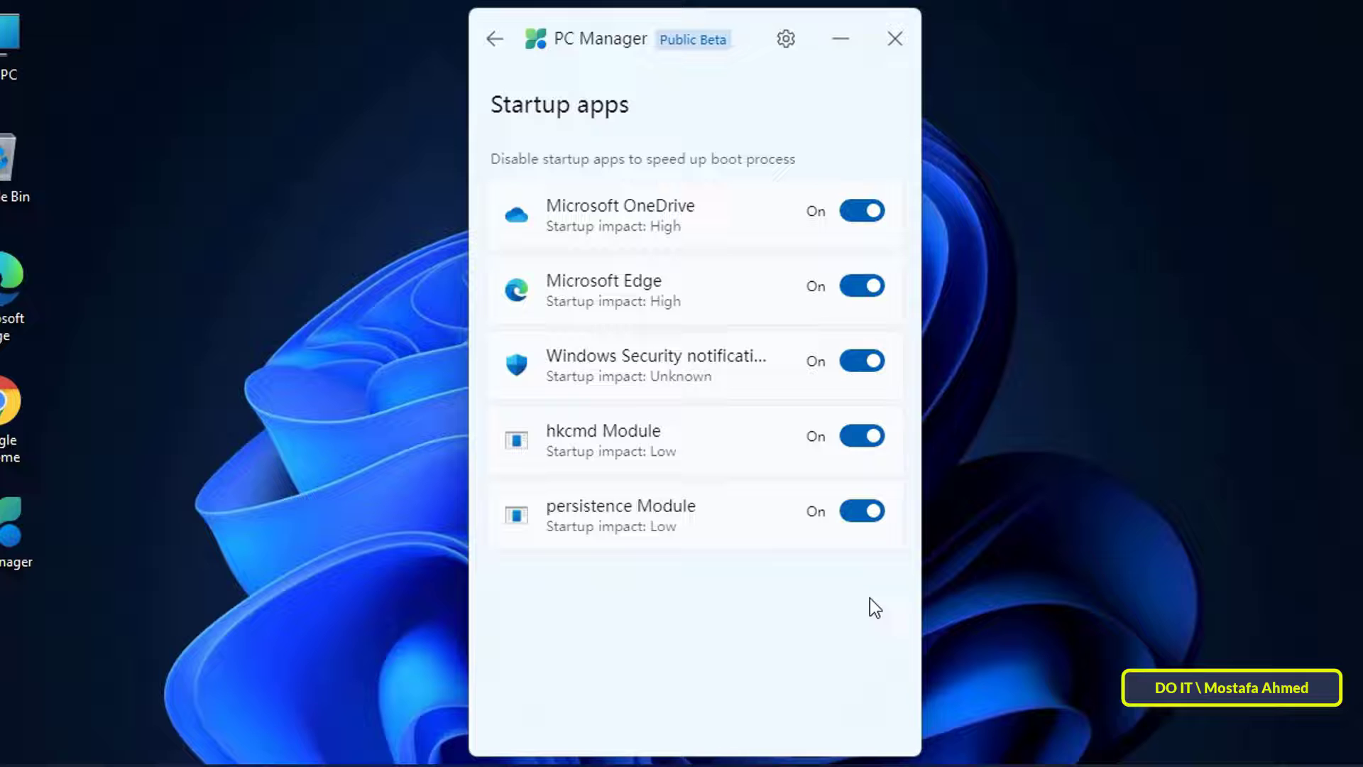
pyautogui.click(855, 365)
pyautogui.click(872, 368)
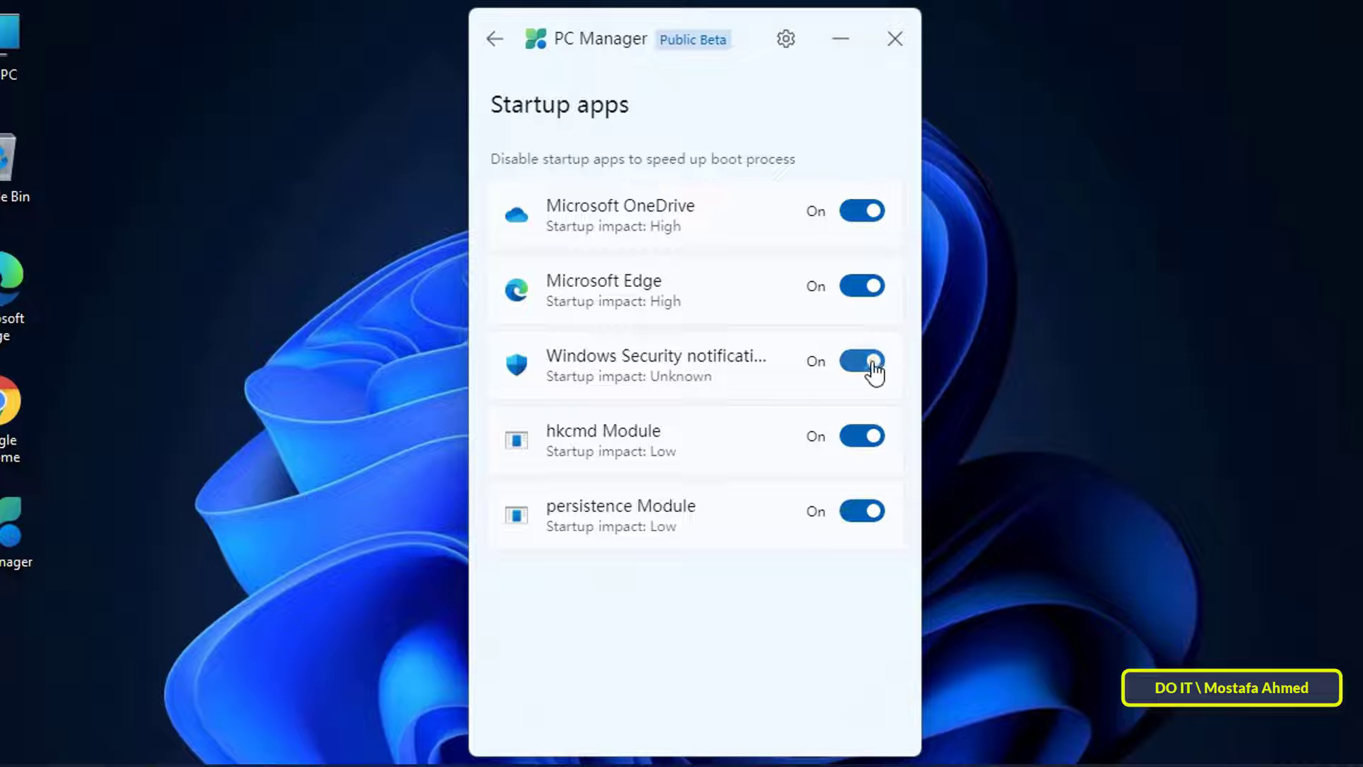
pyautogui.click(863, 436)
pyautogui.click(874, 437)
pyautogui.click(867, 213)
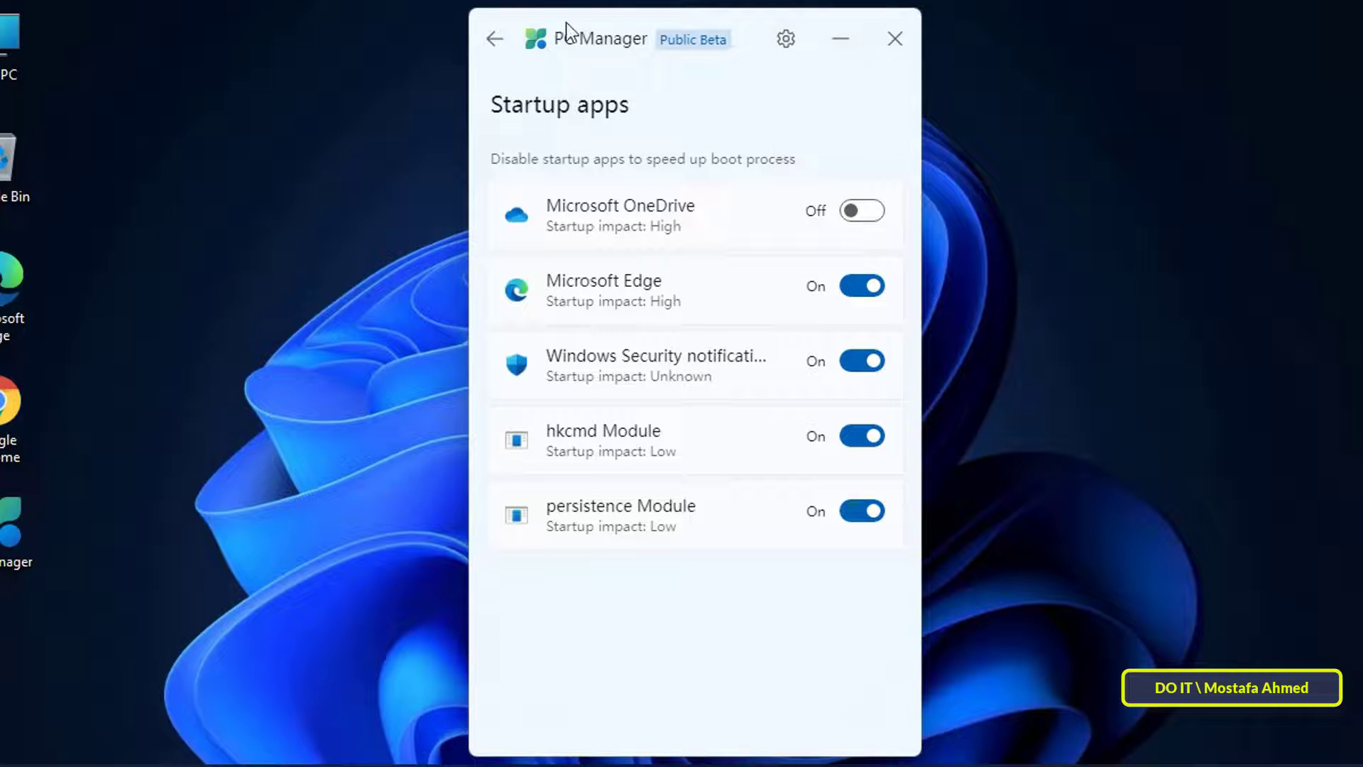
pyautogui.click(495, 38)
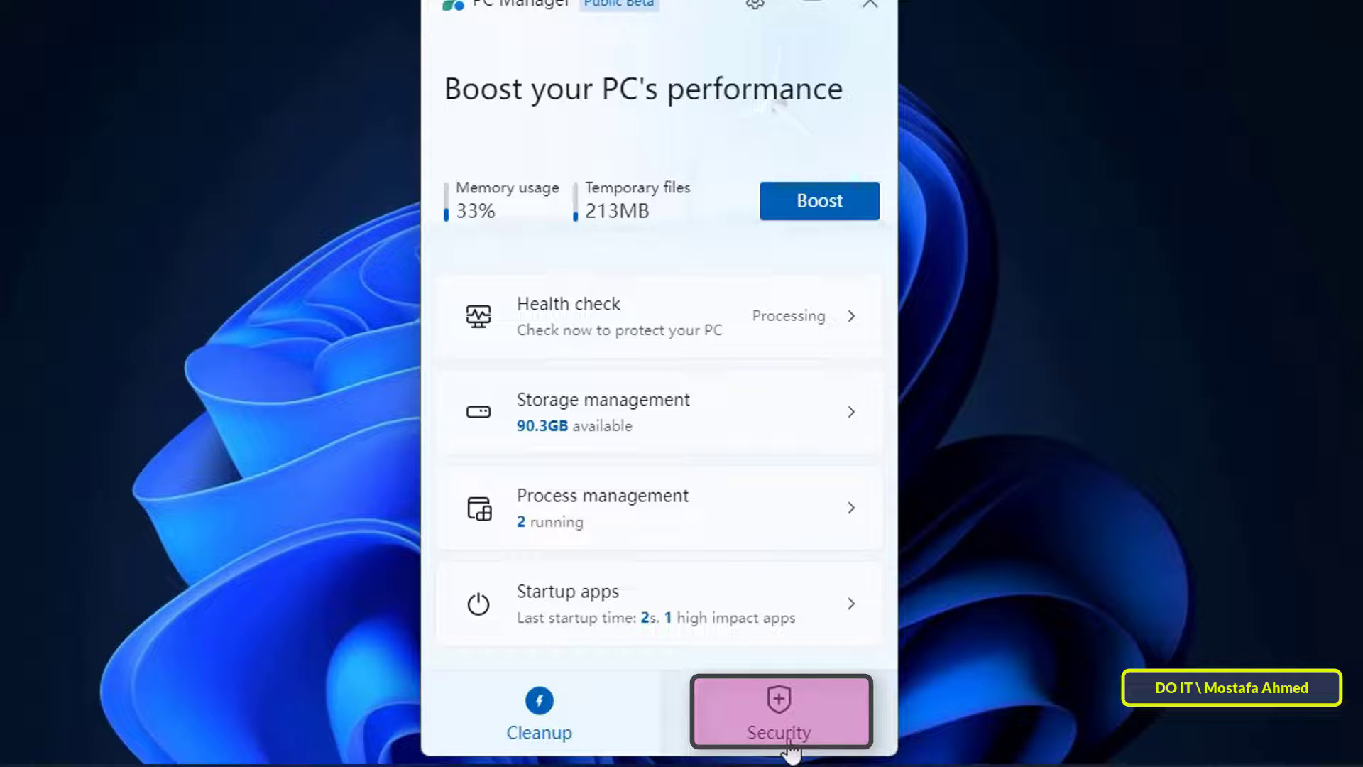
# - Go to the Security page to view threat scan, Windows Update, Browser Protection and Pop-up Management
pyautogui.click(791, 745)
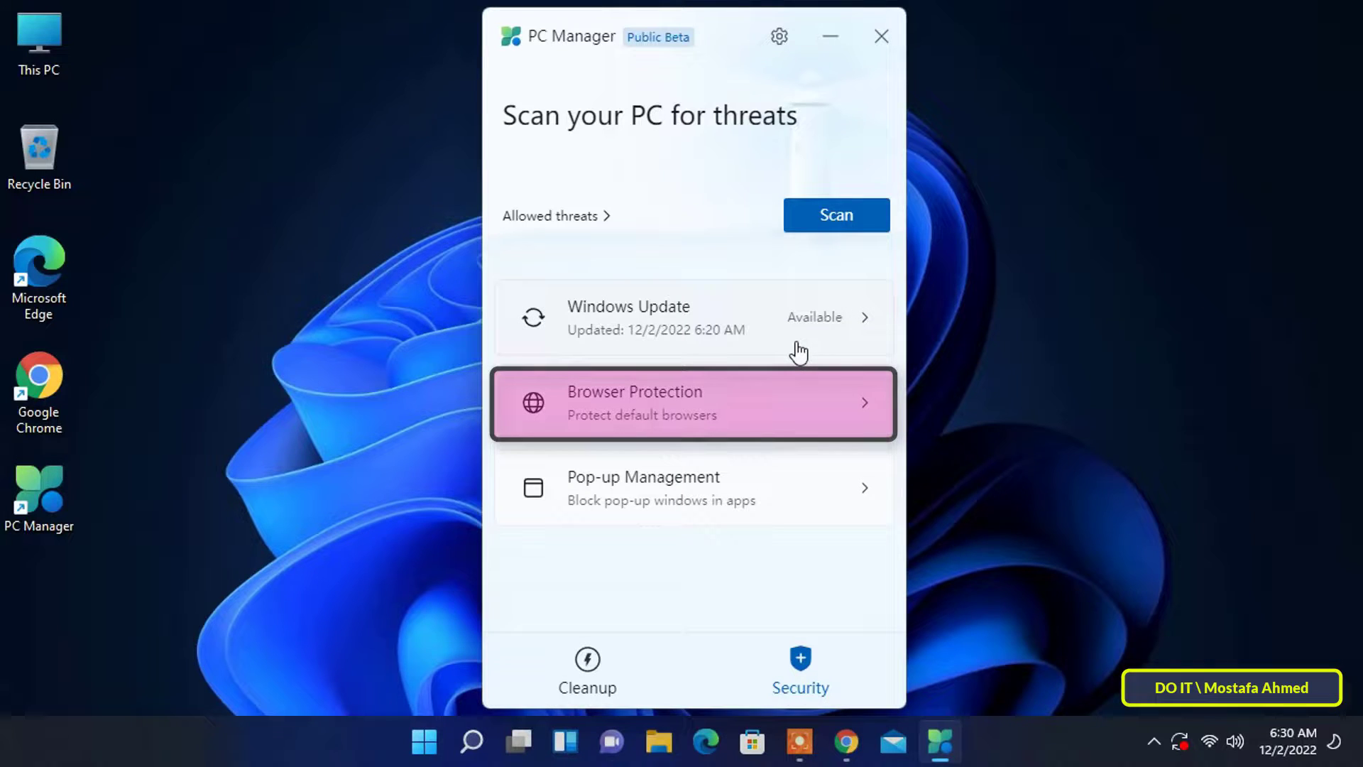
pyautogui.click(788, 424)
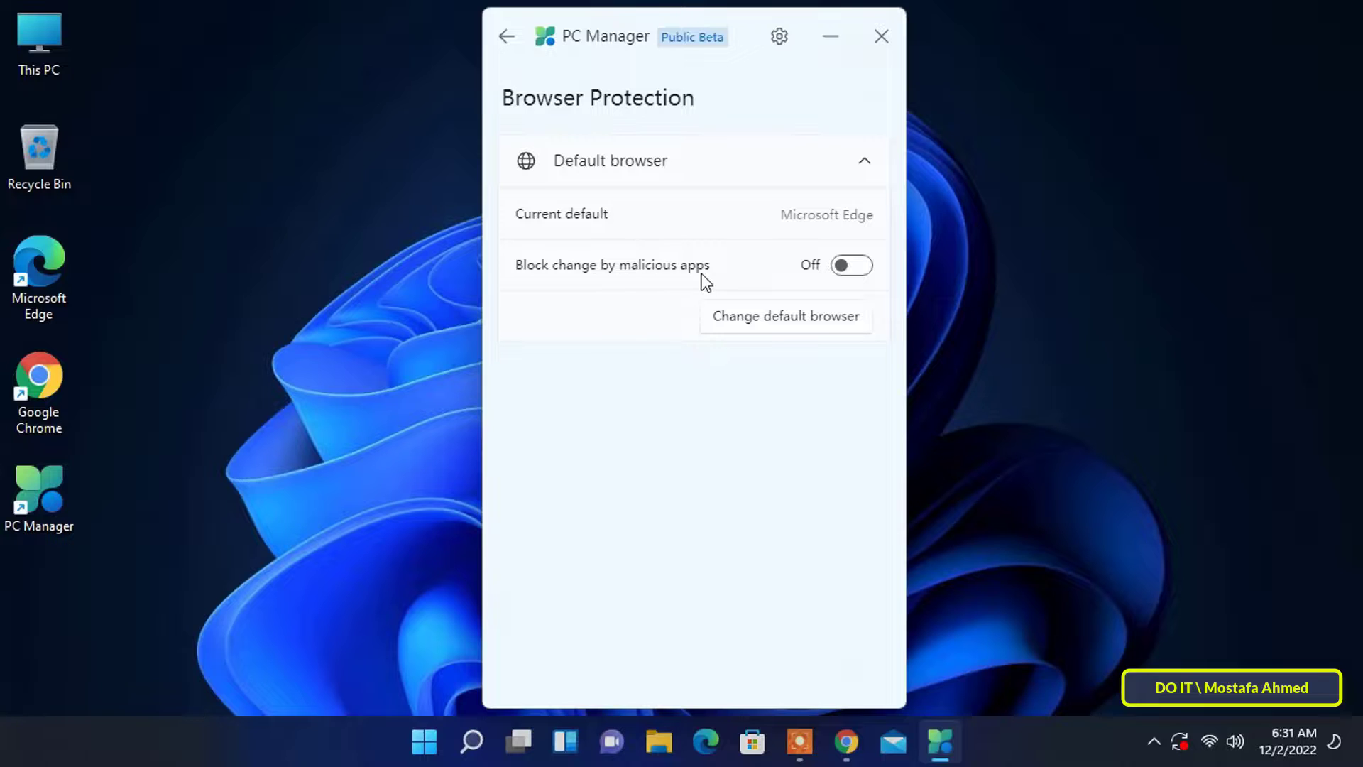
pyautogui.click(508, 40)
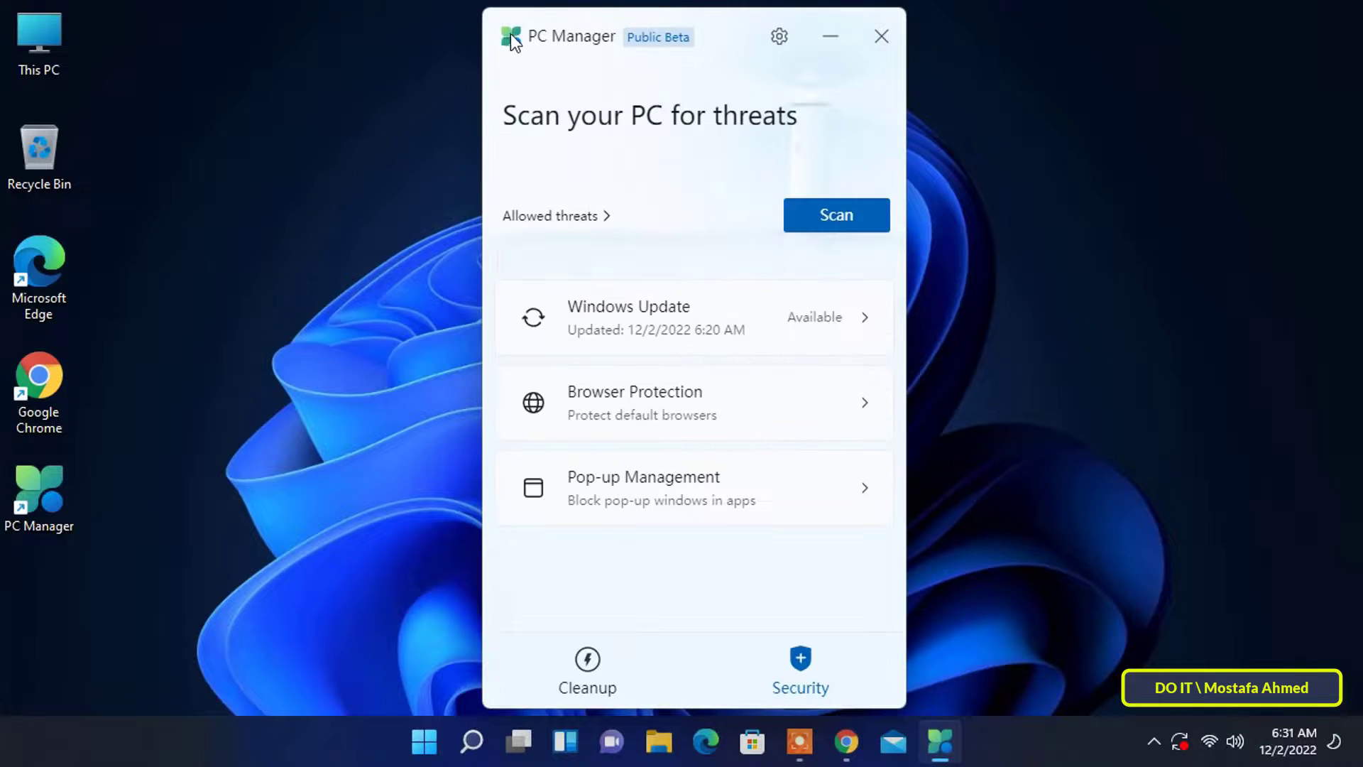
pyautogui.click(686, 506)
pyautogui.click(858, 232)
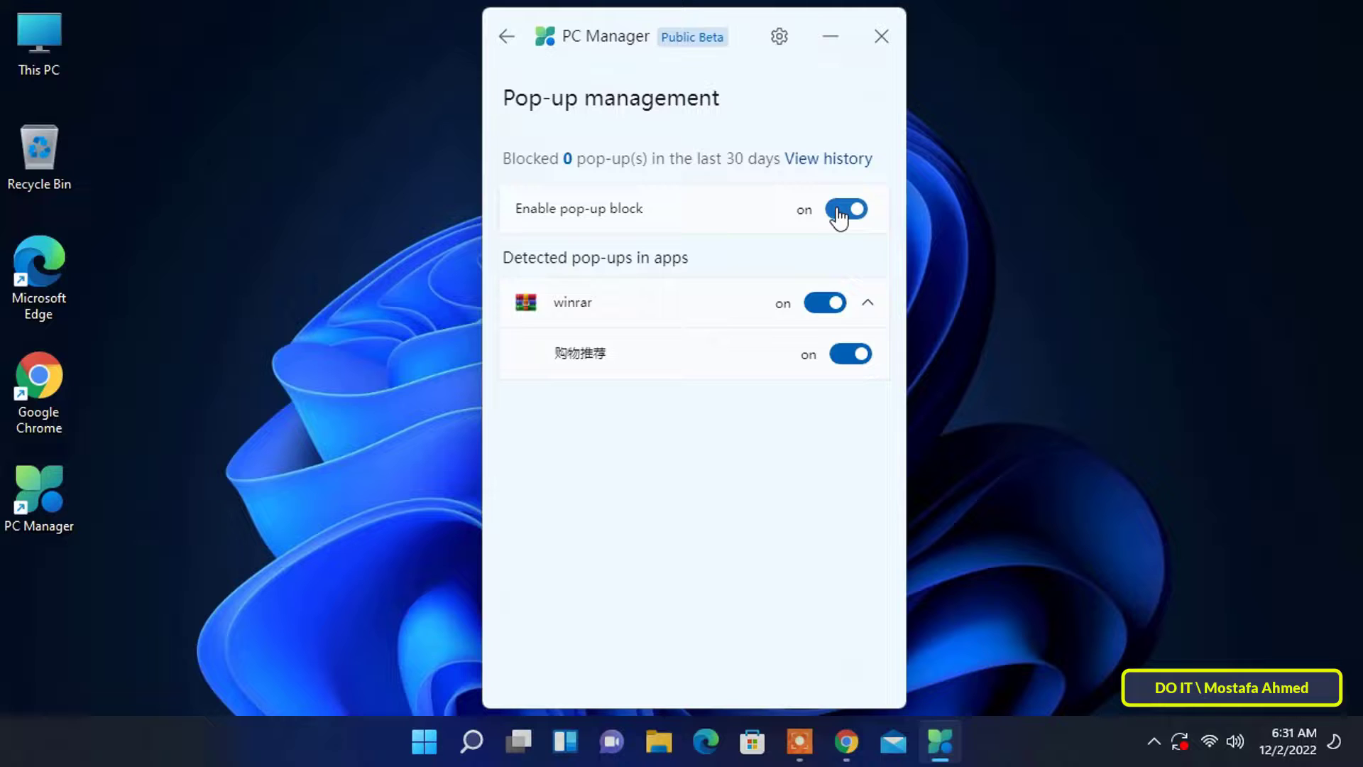
pyautogui.click(837, 209)
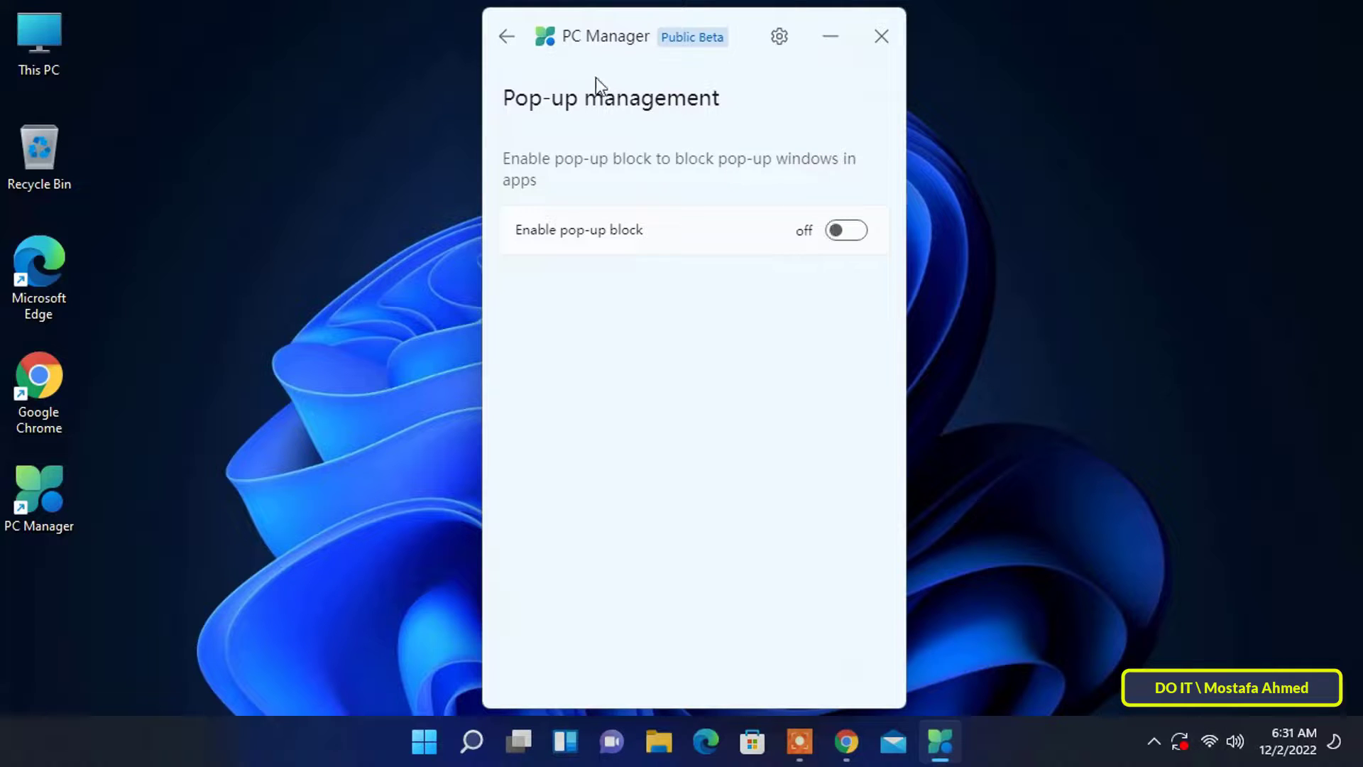
pyautogui.click(506, 37)
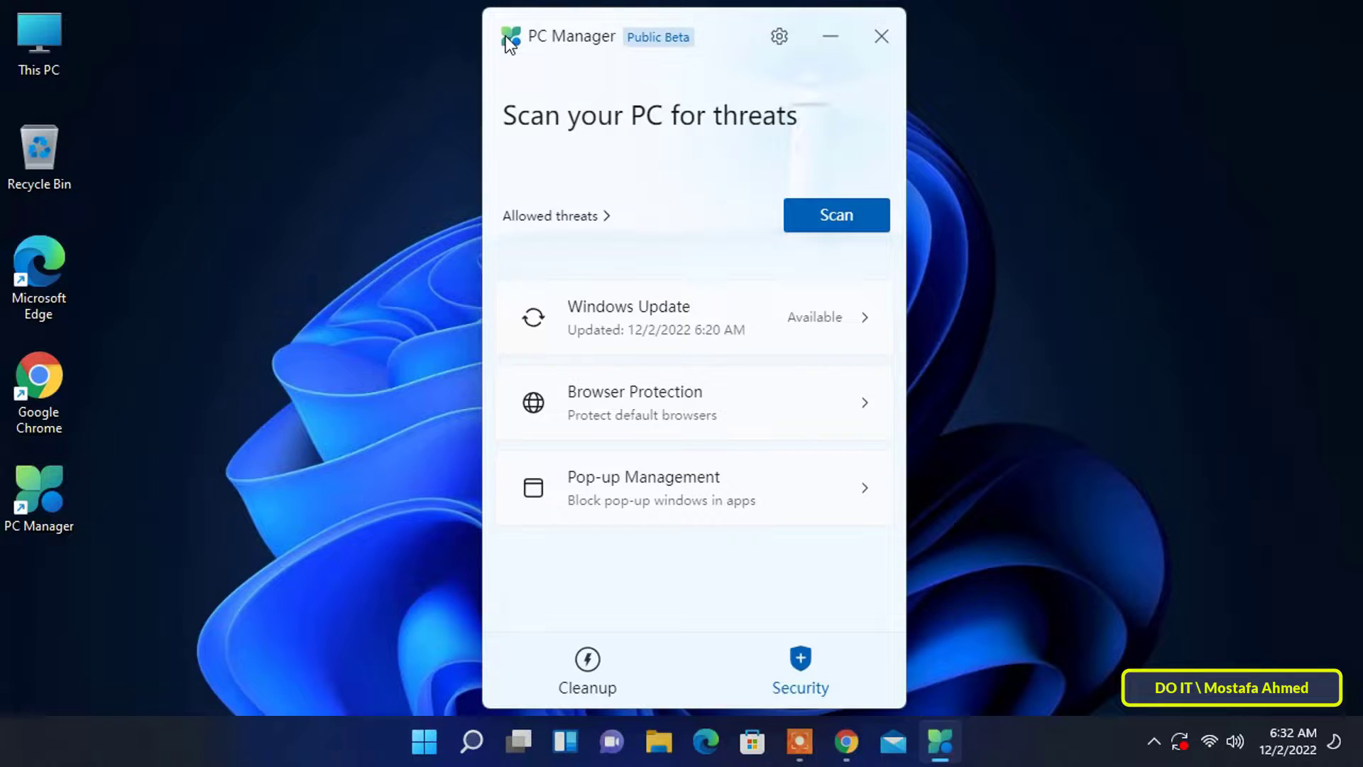
# - Return to the Cleanup page and run Boost to free memory and temporary files
pyautogui.click(589, 667)
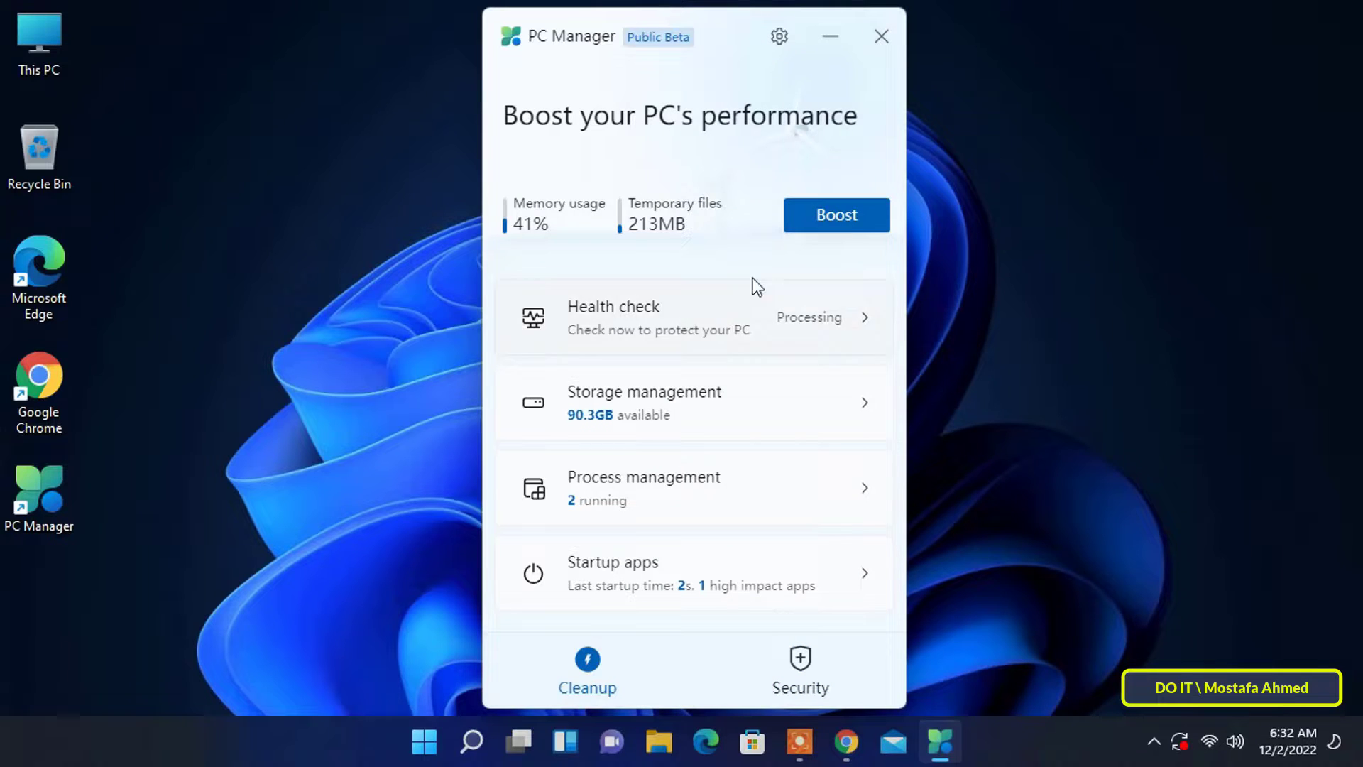
pyautogui.click(853, 229)
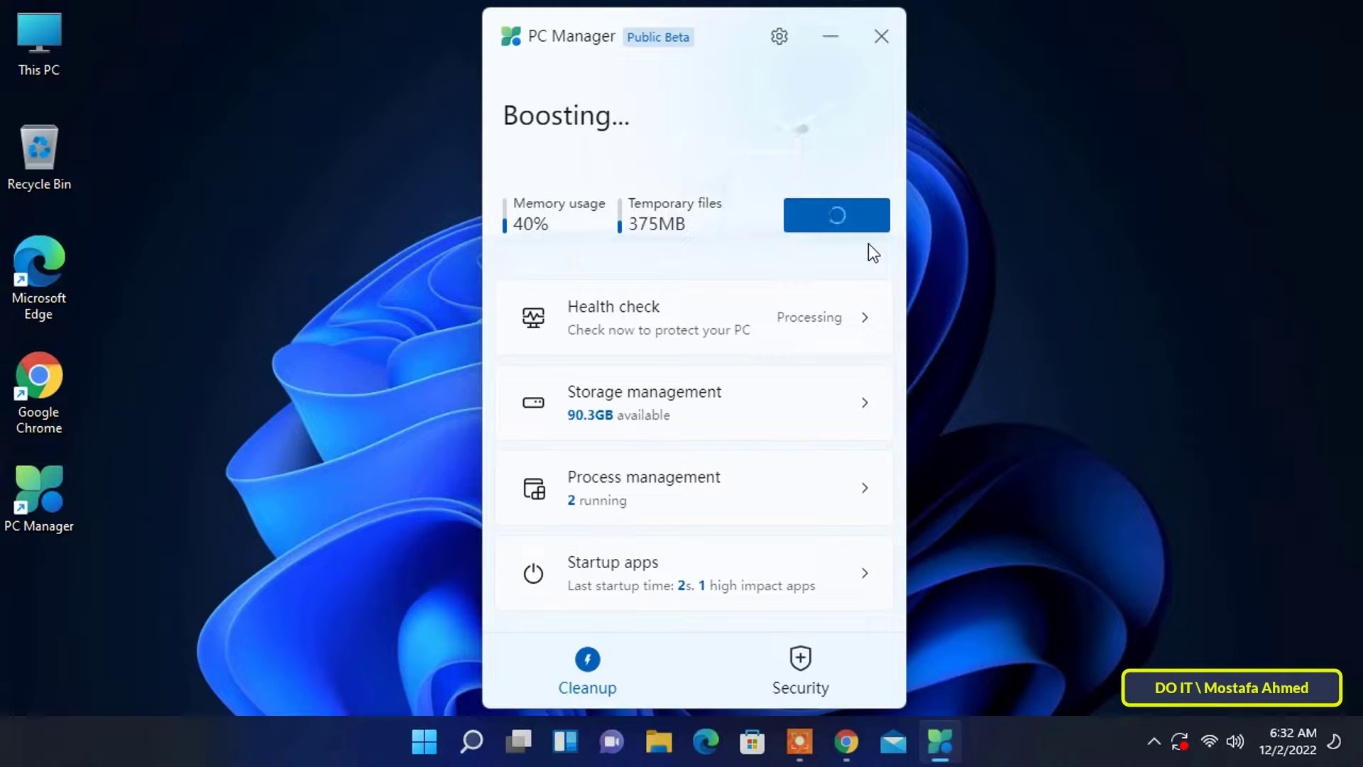